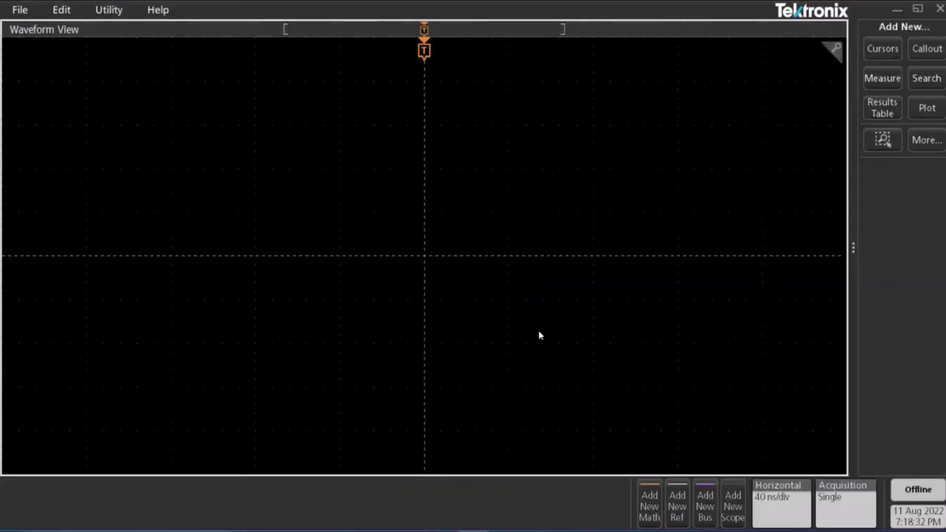
Step: Connect to the remote MSO58 scope at its saved IP address and load its Ch 1 waveform
click(733, 508)
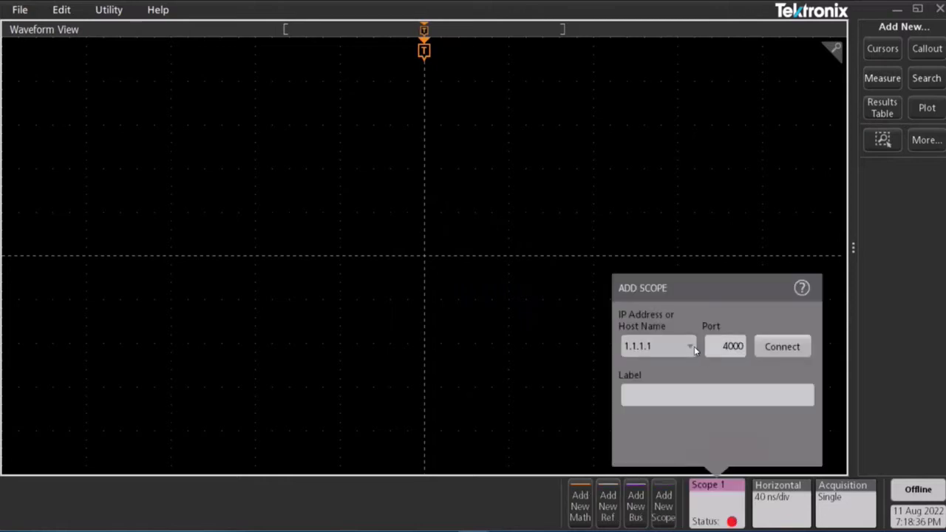
click(689, 346)
click(650, 364)
click(779, 347)
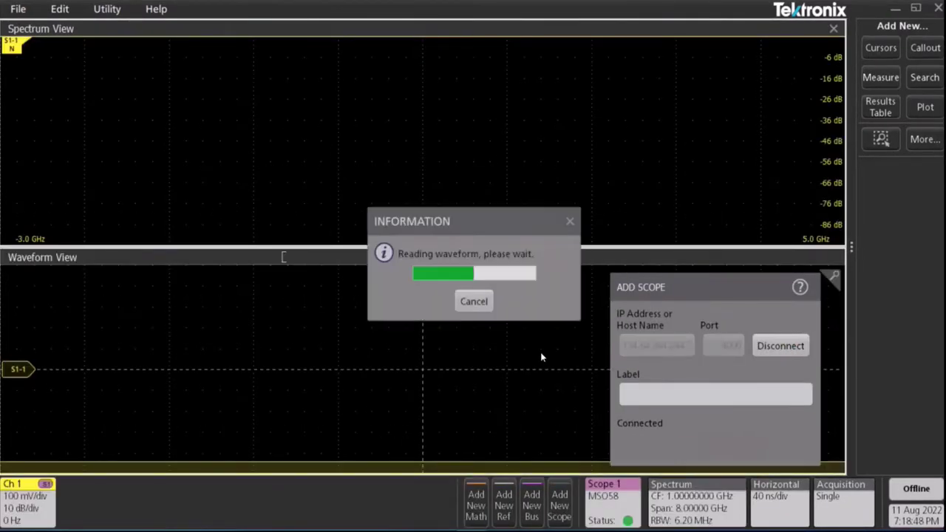
click(525, 361)
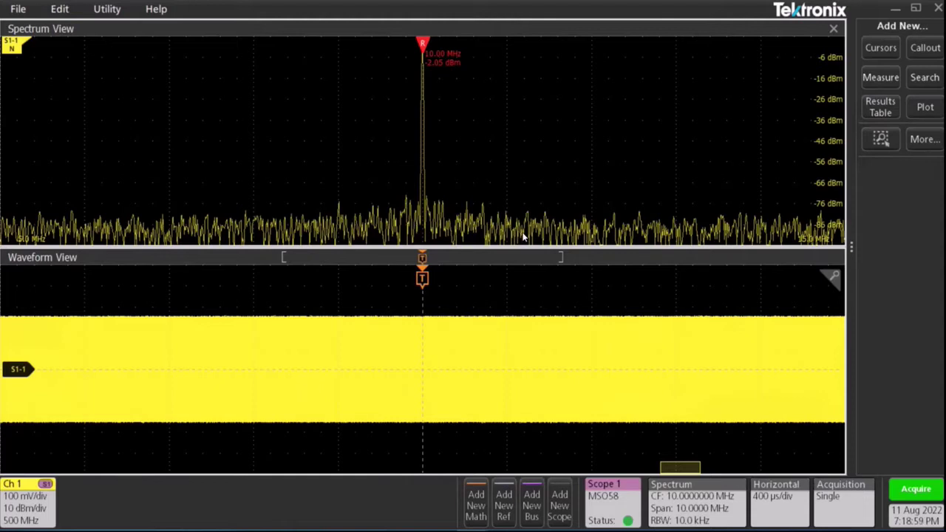
Step: Turn on the spectrogram in channel 1's Spectrum View settings
right_click(28, 511)
double_click(13, 497)
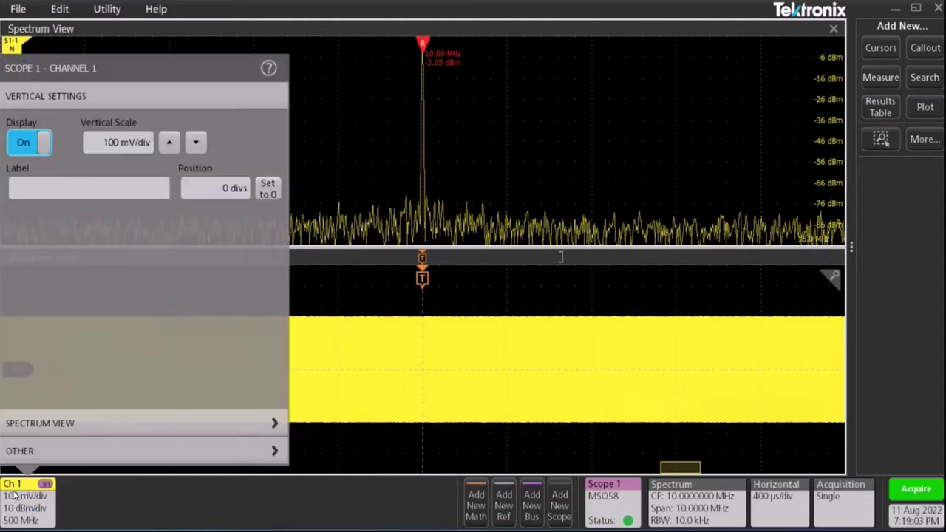
click(67, 422)
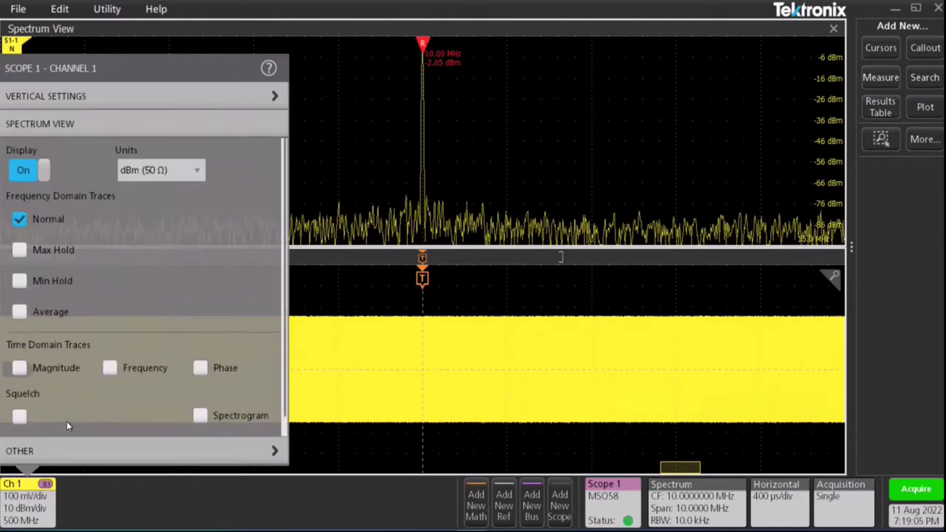
click(199, 417)
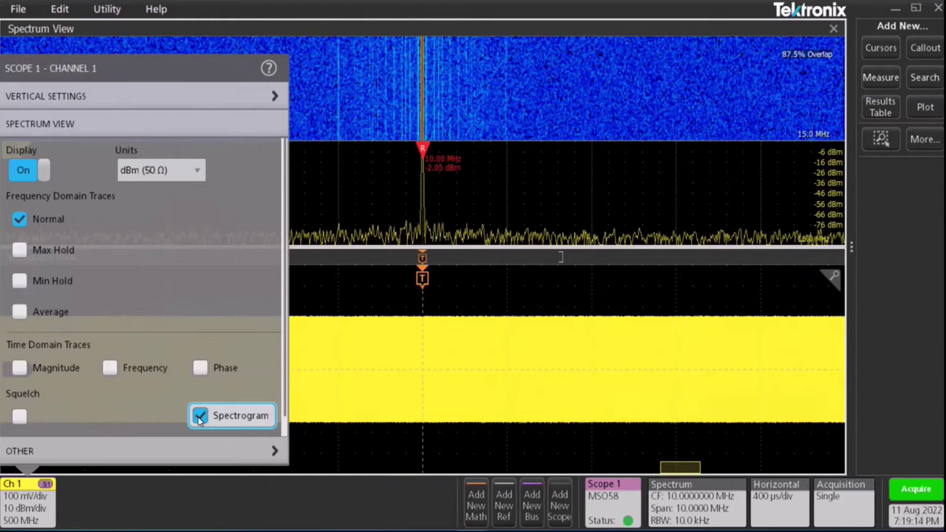
click(466, 71)
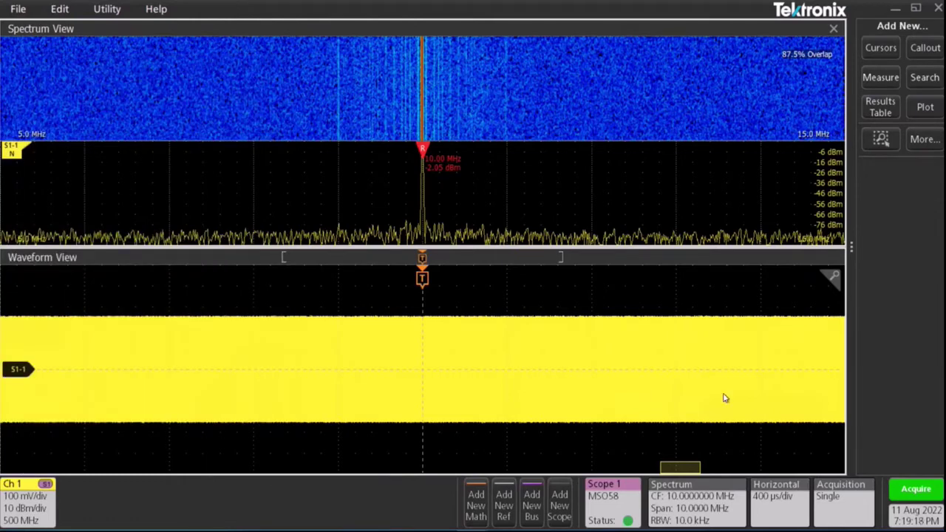
Step: Set acquisition mode to Continuous and start acquiring
click(847, 516)
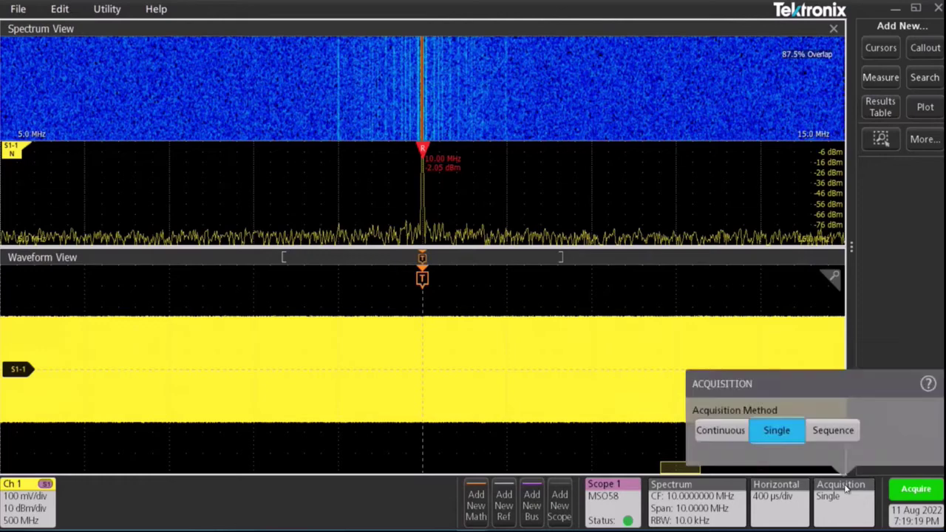
click(726, 435)
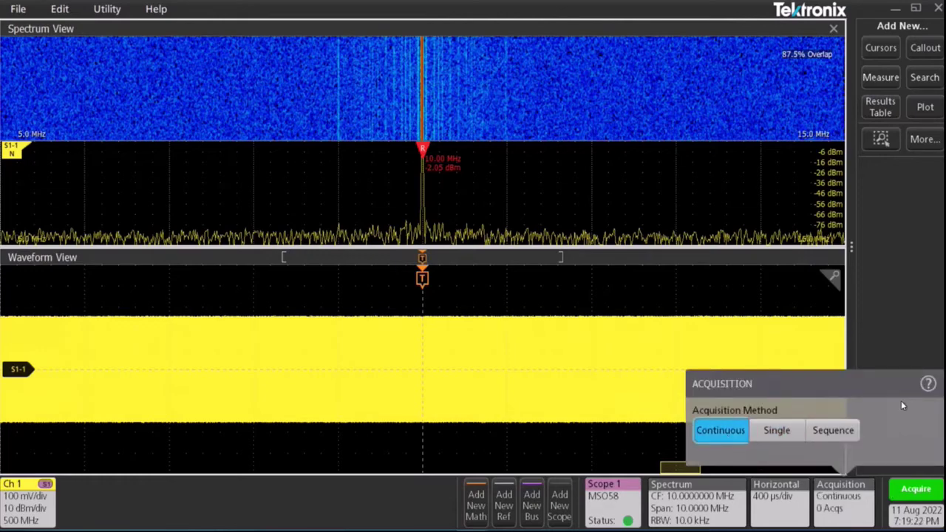
click(891, 343)
click(913, 492)
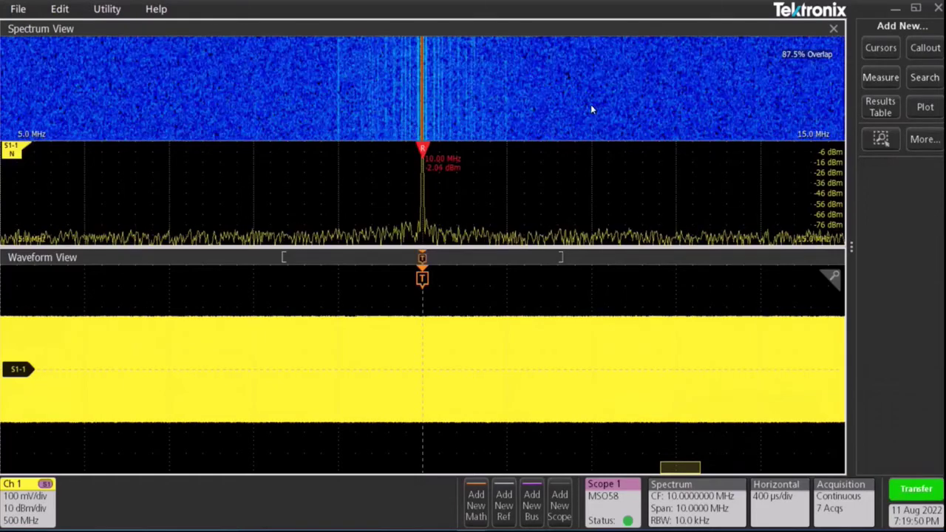
Step: Link the spectrogram to cursor A and place cursors A and B at -167.742 µs and 1.238 ms
double_click(591, 104)
click(588, 391)
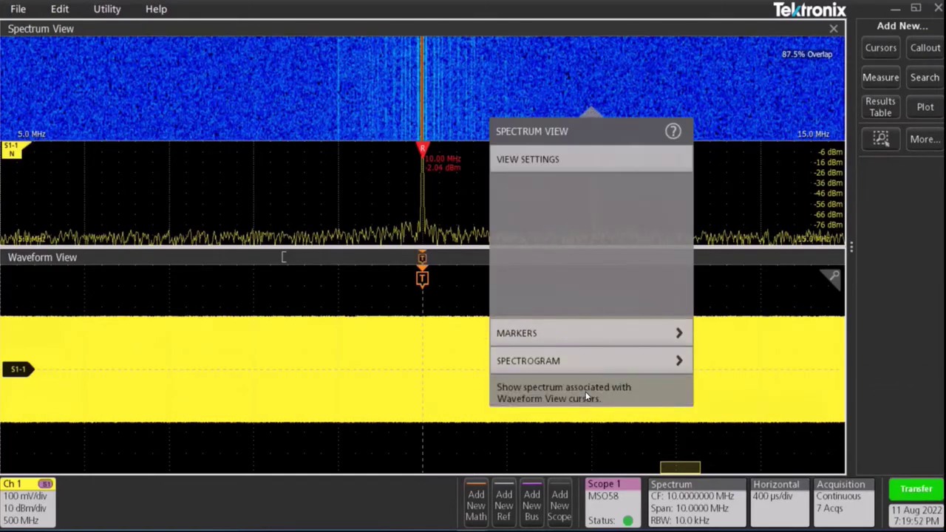
click(510, 278)
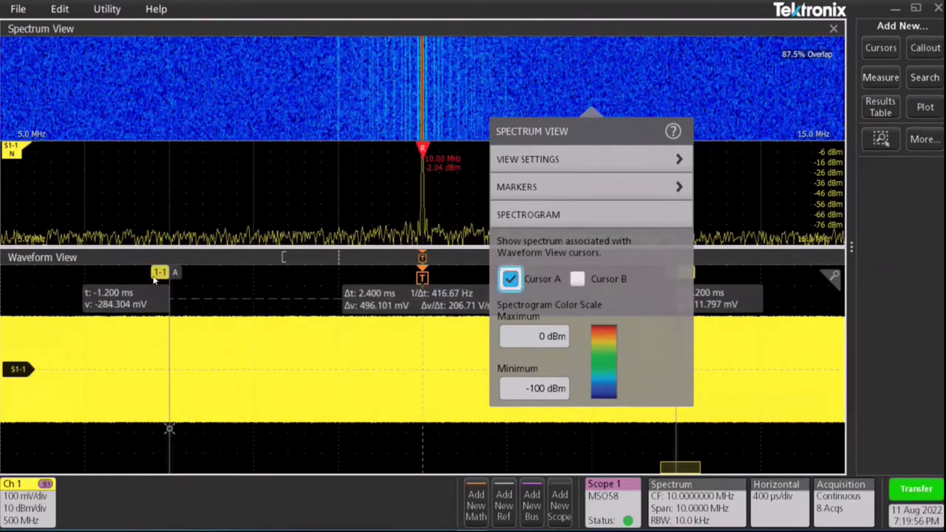
click(307, 280)
drag(169, 272, 381, 275)
drag(672, 272, 687, 286)
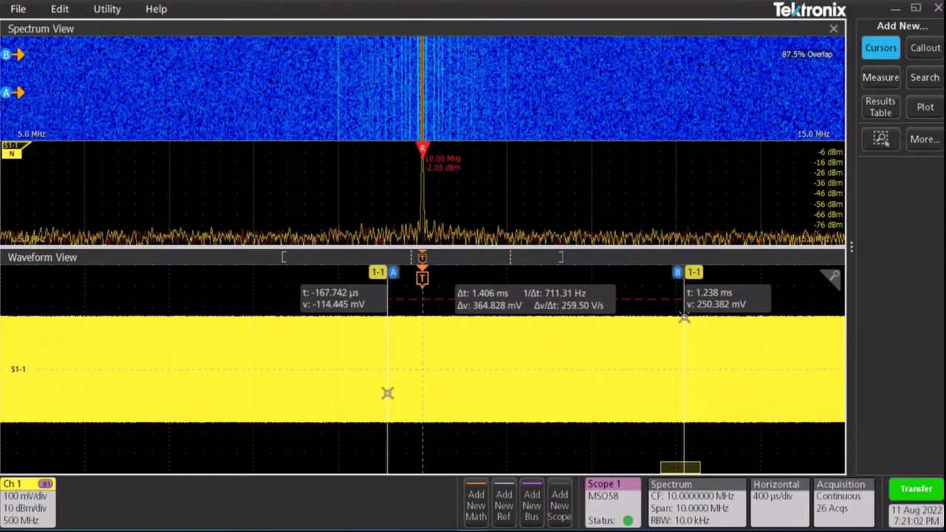
Step: Turn on channel 2 of the remote scope and enable its spectrogram
click(603, 502)
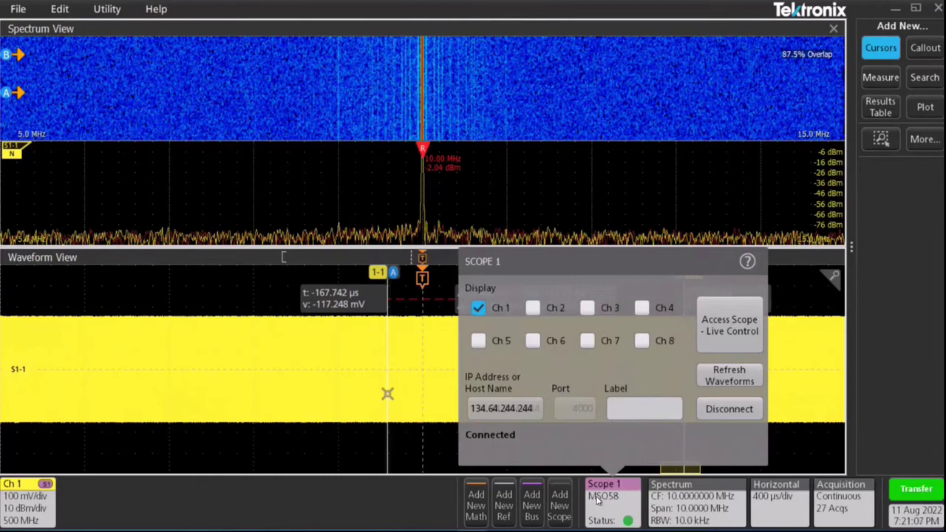
click(532, 308)
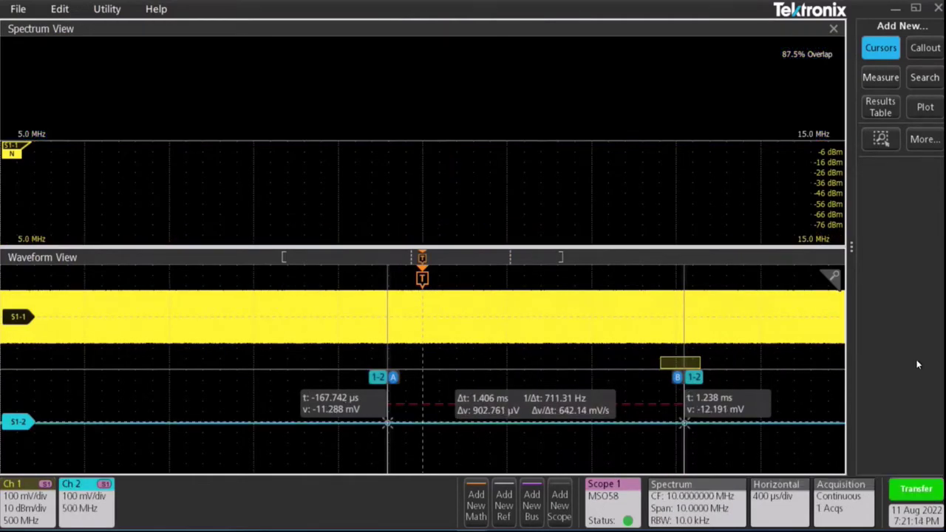
double_click(83, 500)
click(56, 452)
click(133, 120)
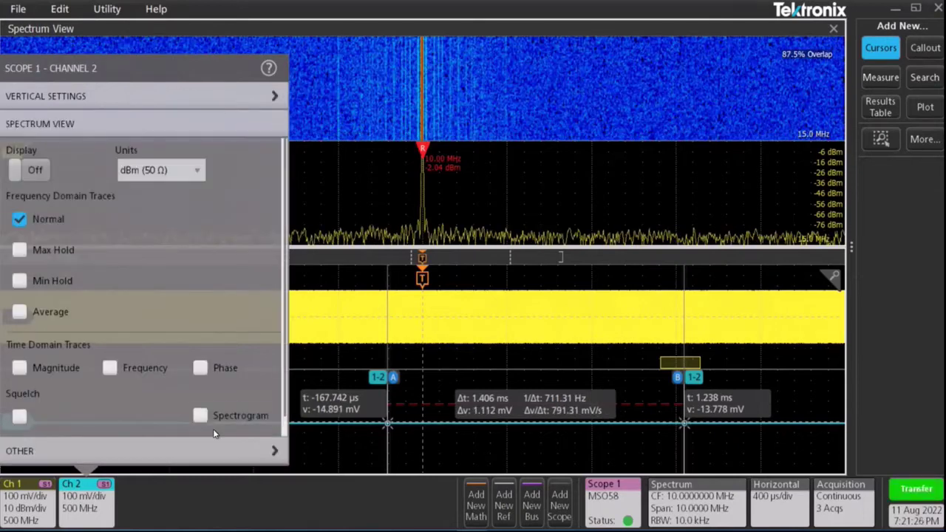
click(201, 416)
click(584, 369)
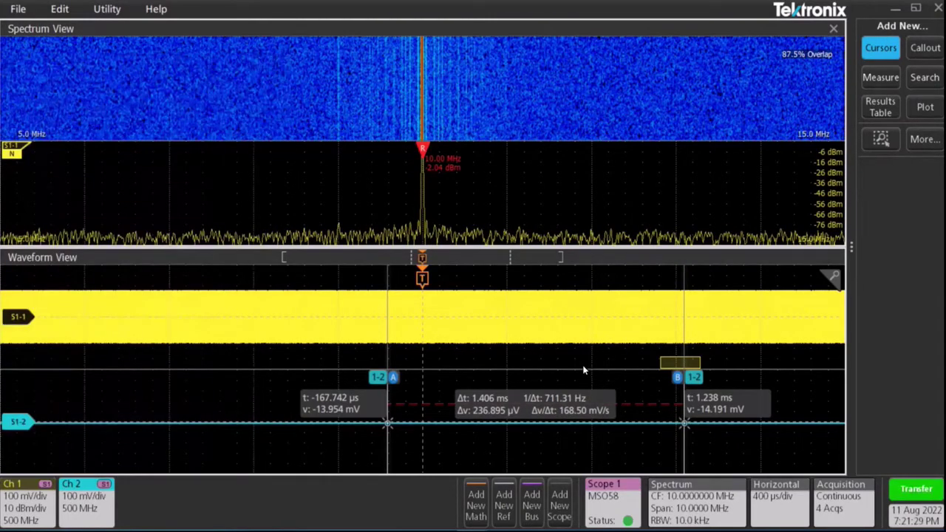
Step: Turn on channel 2's Spectrum View display
double_click(83, 499)
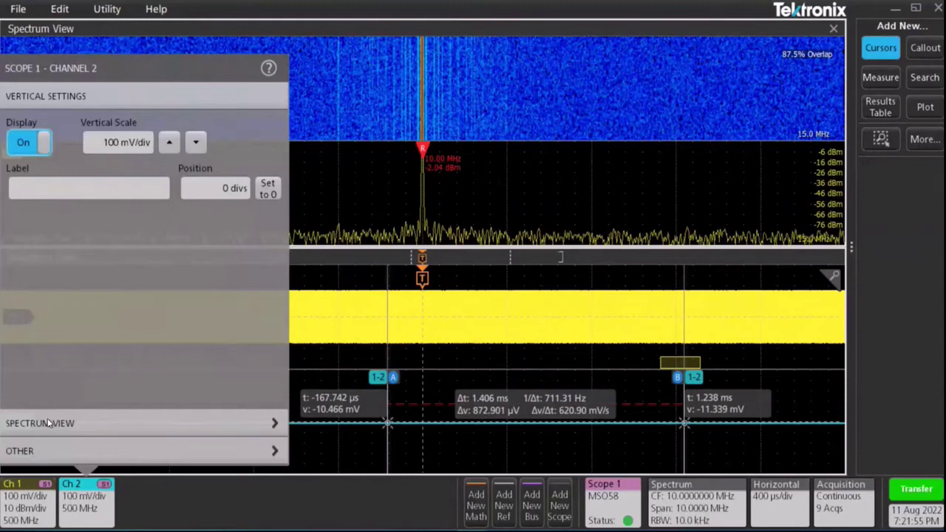
click(49, 420)
click(42, 170)
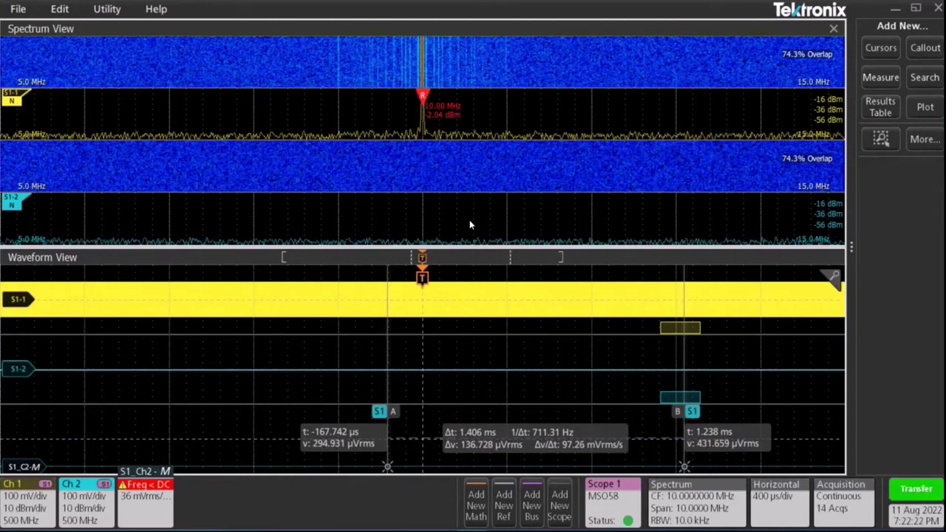
Step: Set the spectrogram colour scale to about 68 dBm maximum and -59 dBm minimum
double_click(516, 169)
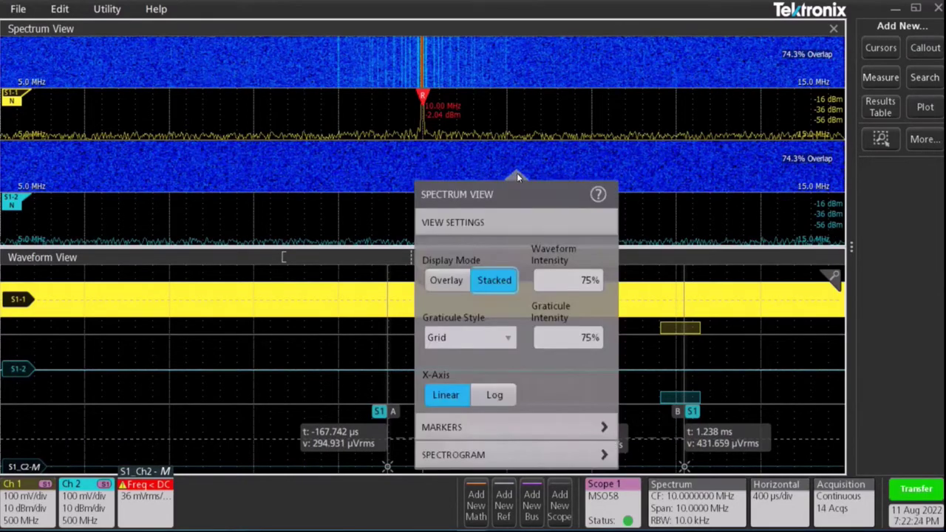
click(517, 454)
click(473, 398)
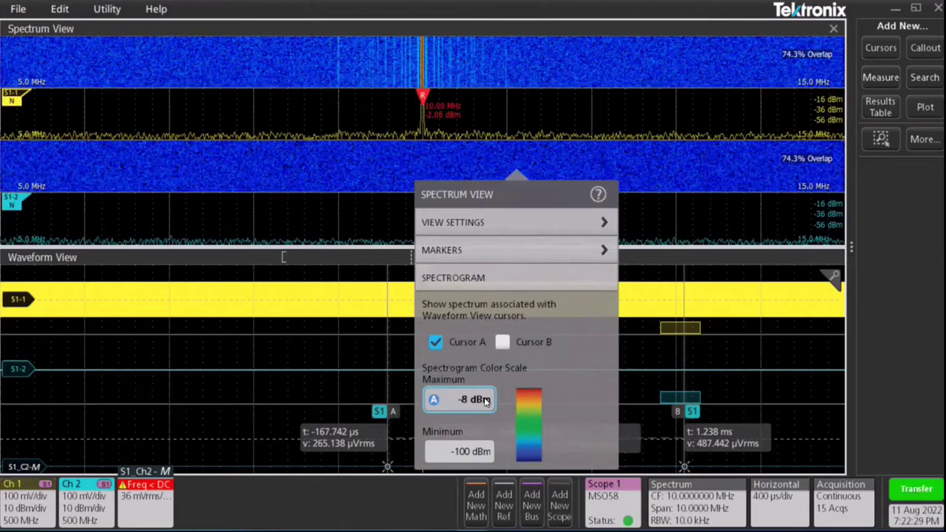
scroll(485, 399, up, 10)
scroll(485, 399, down, 5)
click(458, 452)
scroll(458, 452, down, 10)
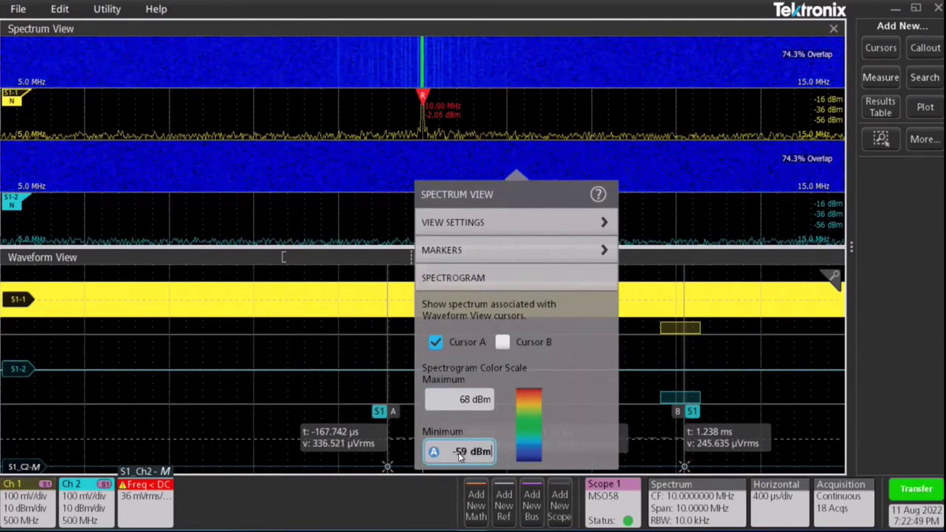
click(570, 412)
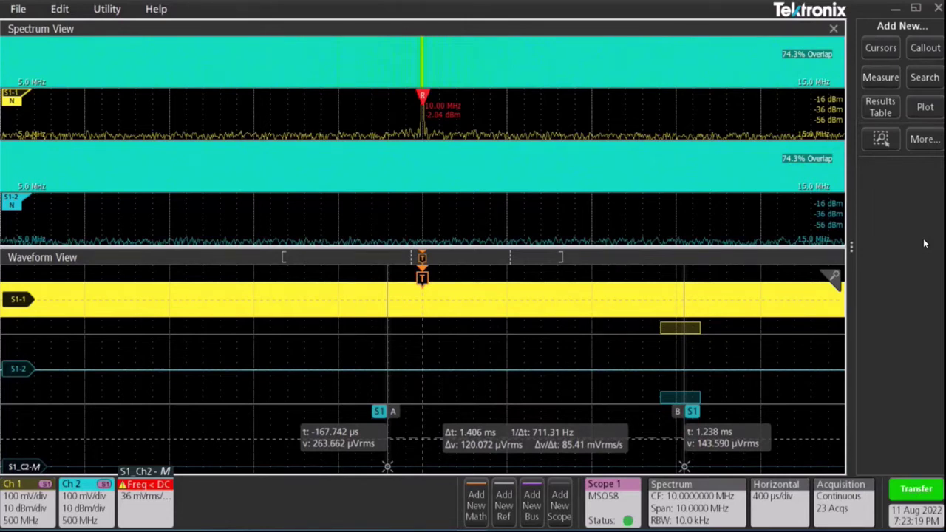
Step: Add a Channel Power measurement using channel 1's spectrum as source
click(880, 77)
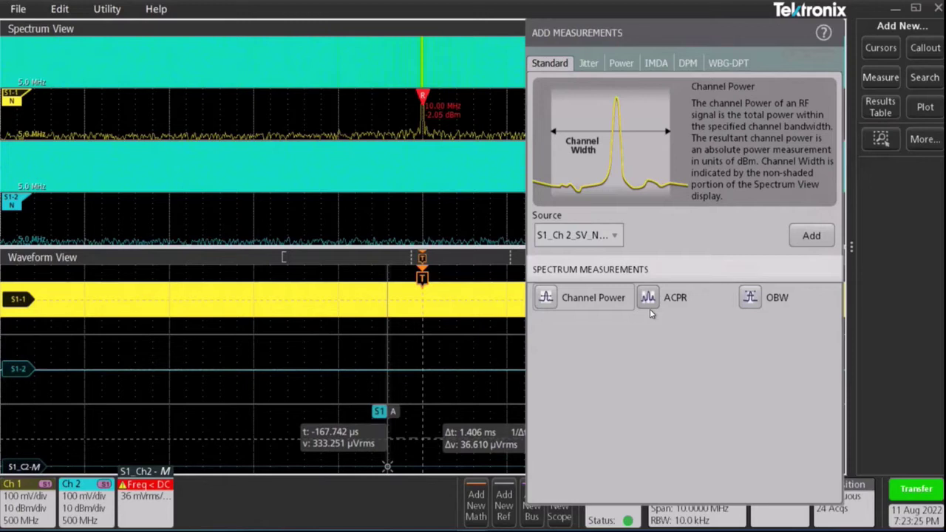
click(614, 237)
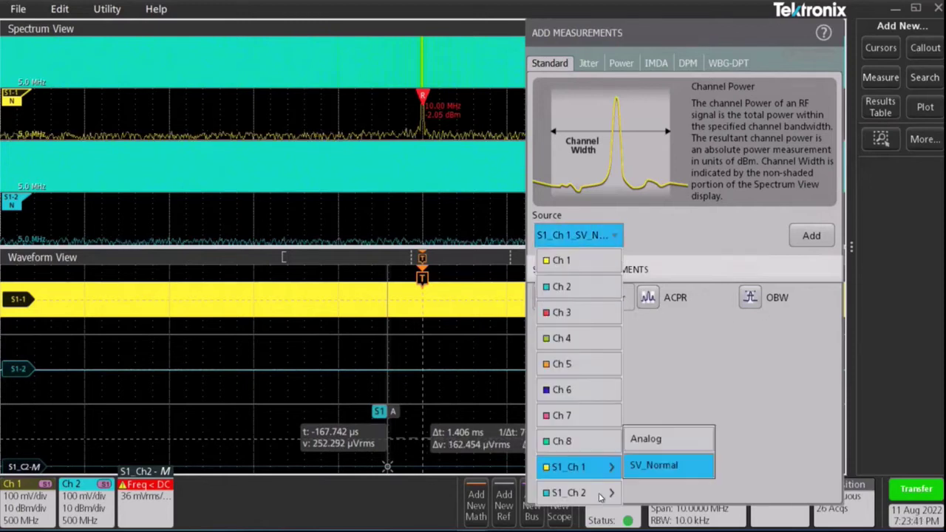
click(646, 440)
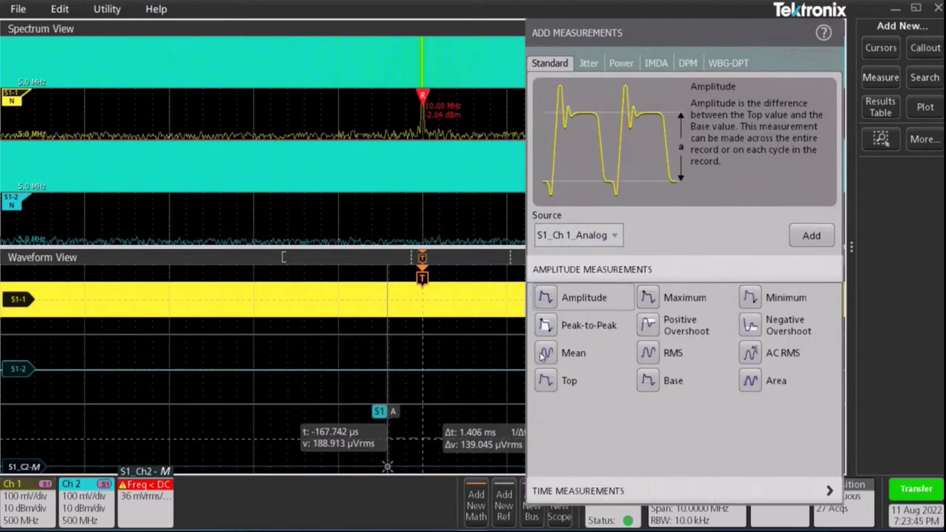
click(617, 237)
mouse_move(581, 467)
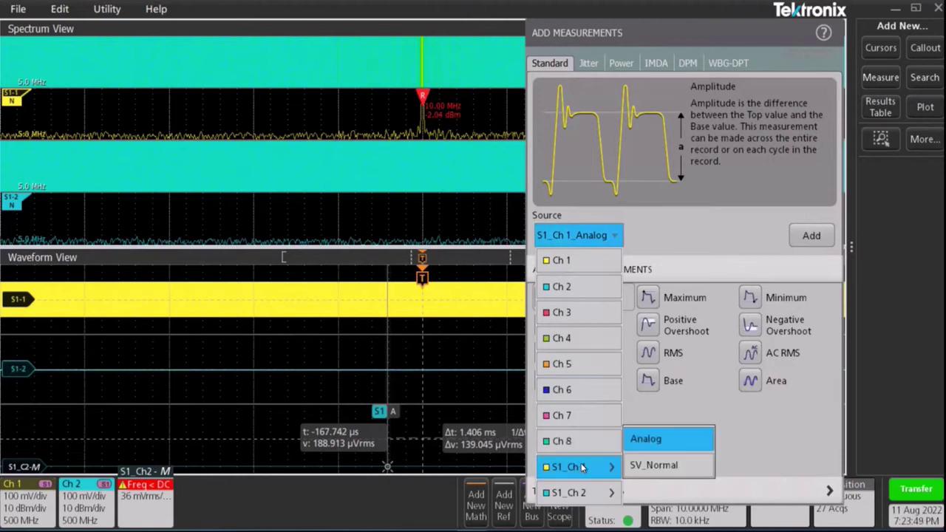
click(657, 465)
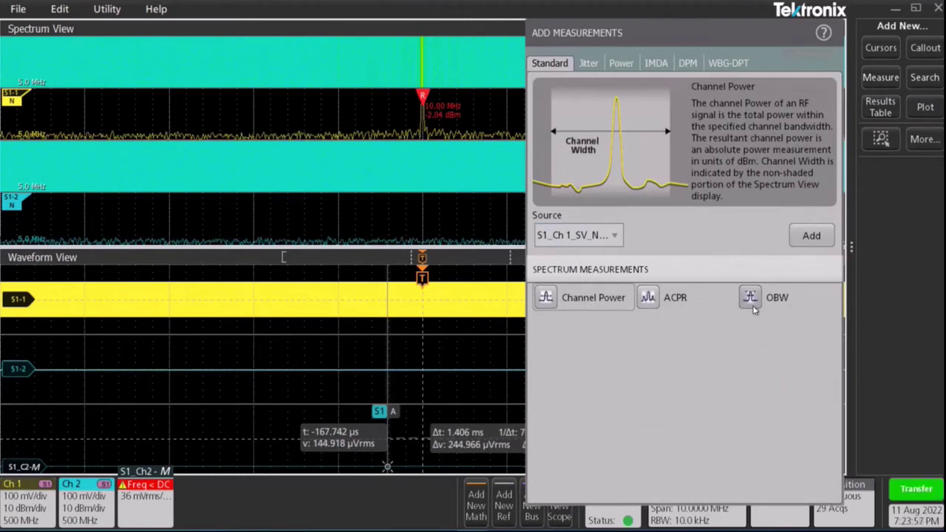
click(811, 235)
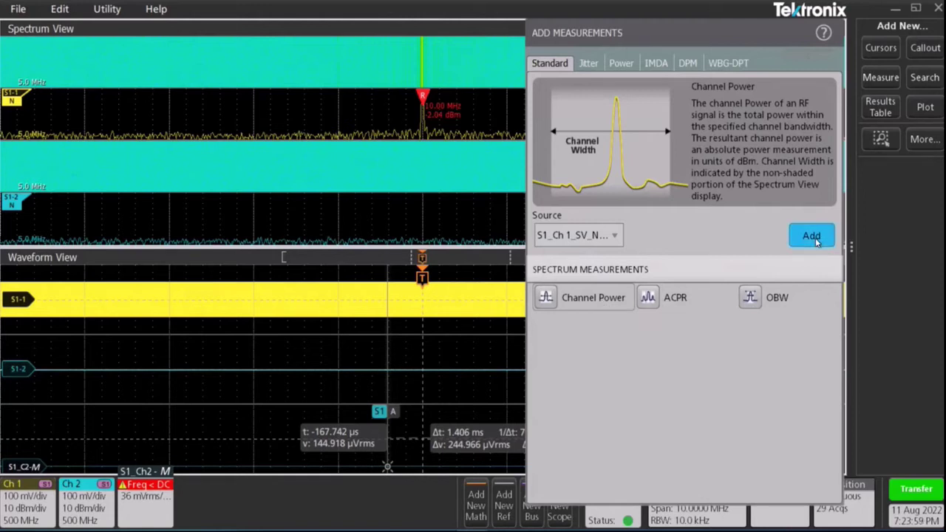
click(891, 261)
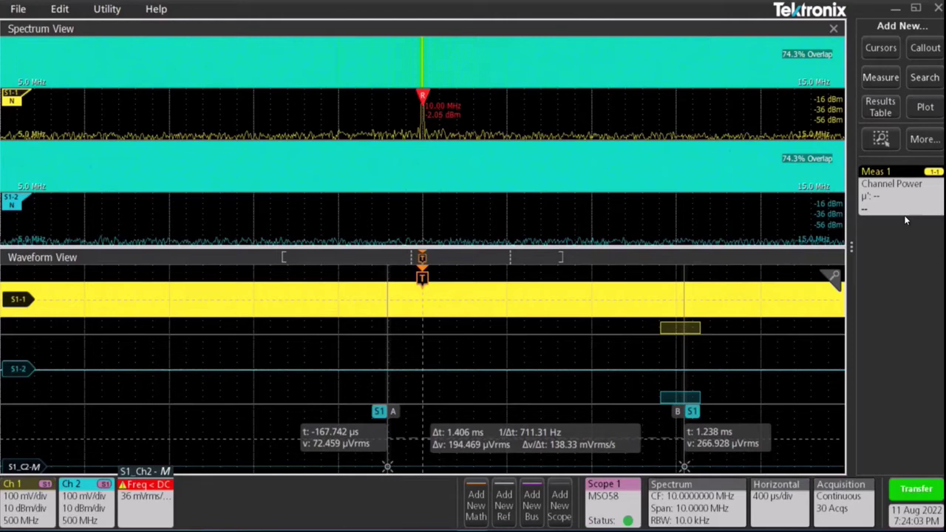
Step: Check the Channel Power configuration's 10 MHz channel width
double_click(882, 208)
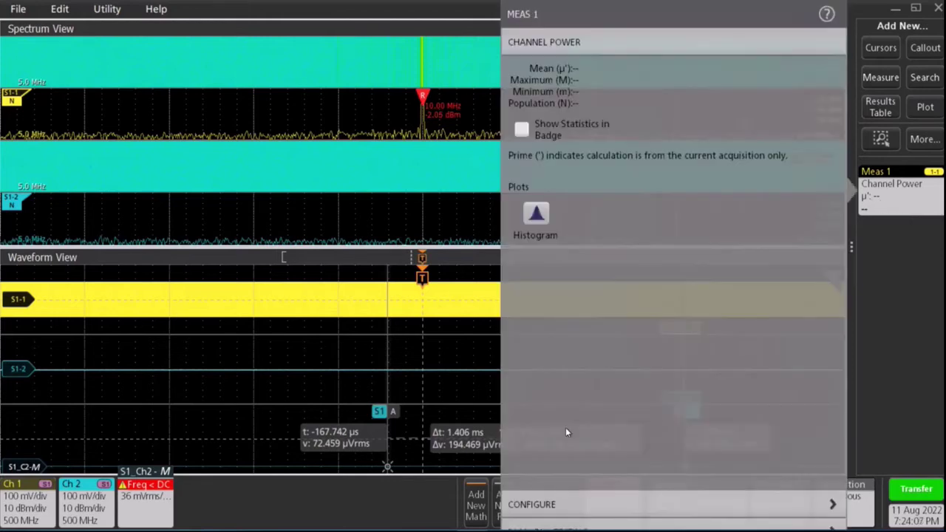
click(561, 500)
click(550, 187)
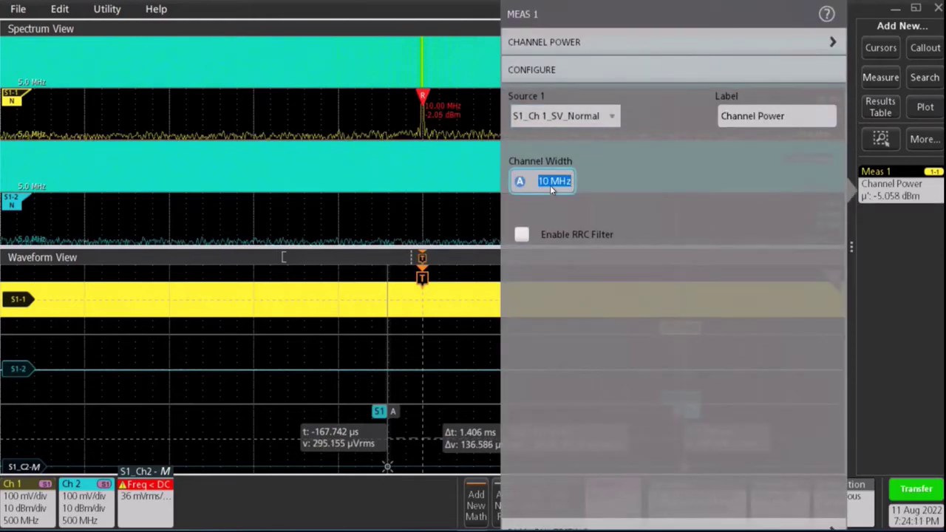
click(819, 494)
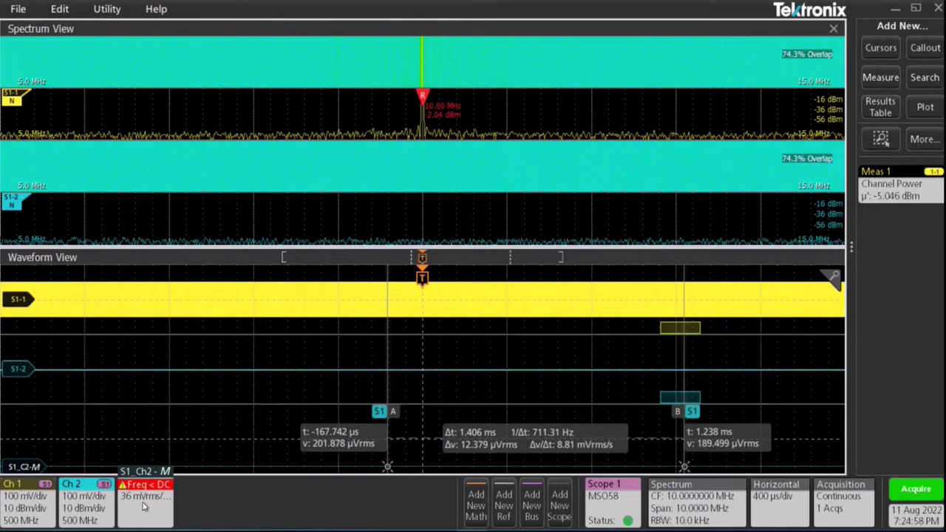
Step: Turn off channel 2's spectrum display and channel 1's spectrogram
double_click(71, 502)
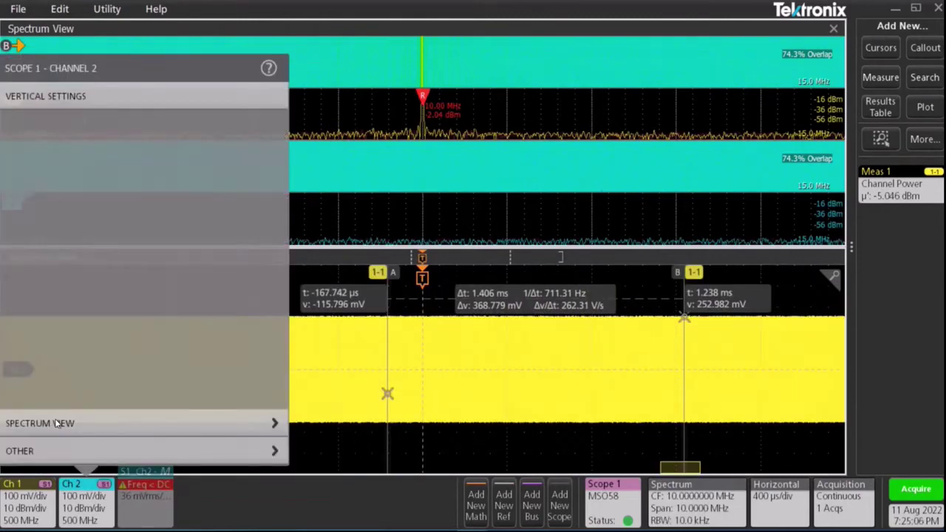
click(55, 422)
click(29, 170)
double_click(25, 506)
click(74, 450)
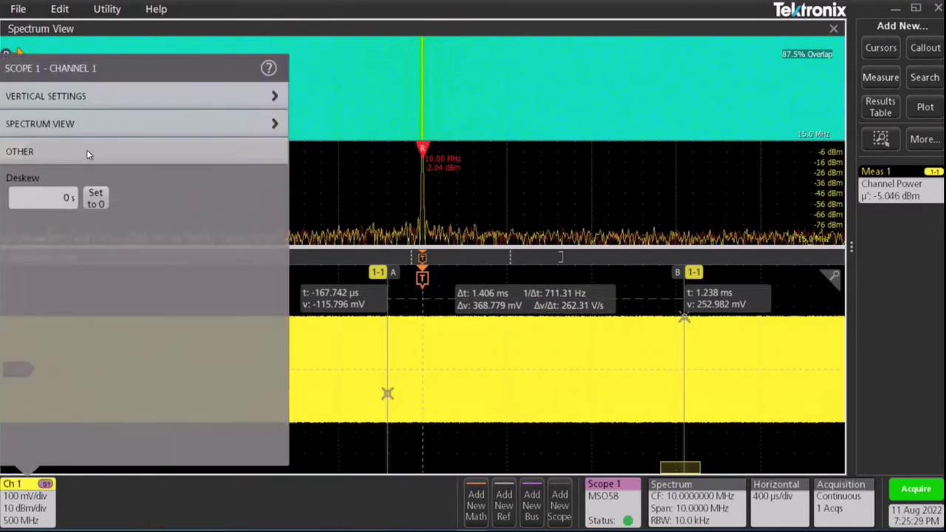
click(40, 123)
click(170, 416)
click(418, 207)
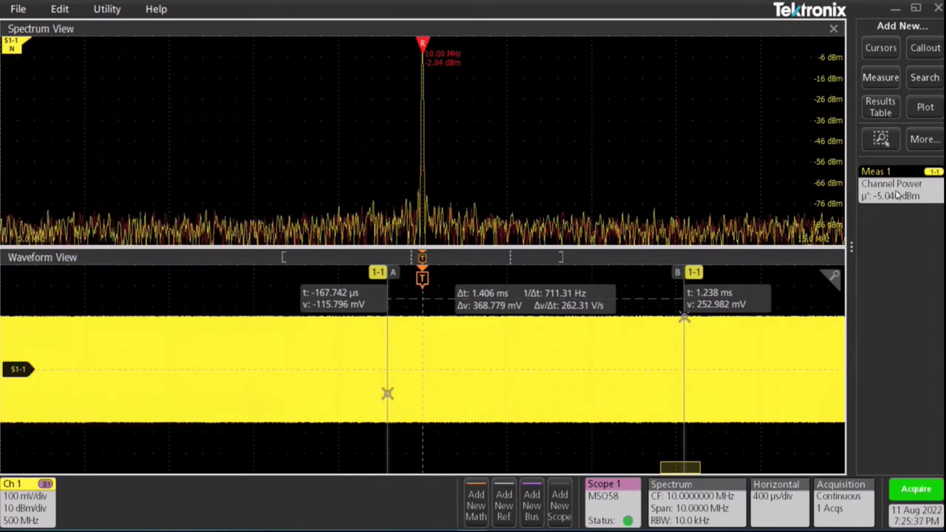
Step: Add OBW and ACPR measurements and move cursor B to 924.340 µs
click(880, 77)
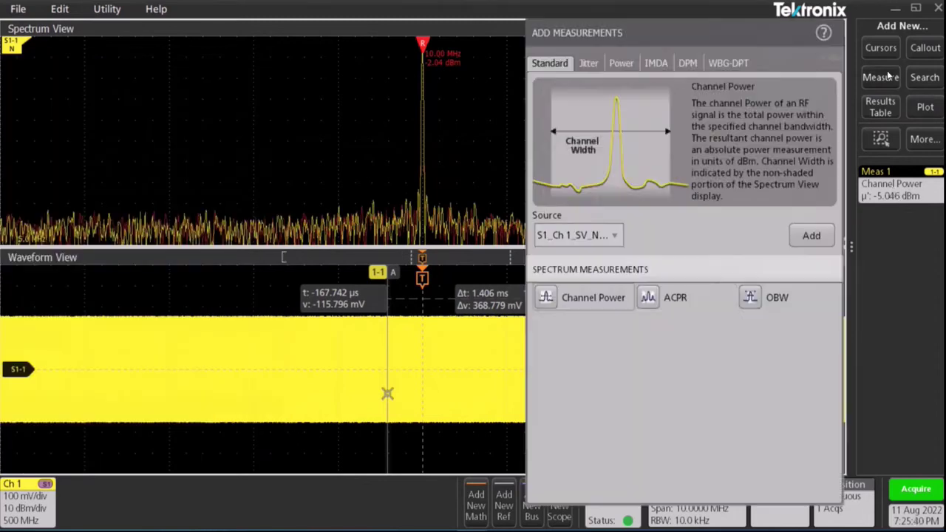
click(770, 305)
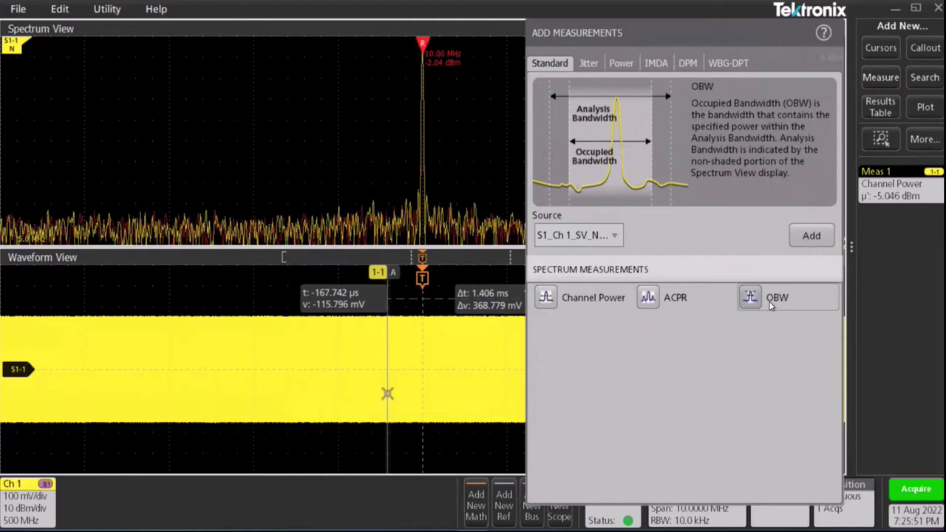
click(811, 235)
click(674, 297)
click(811, 235)
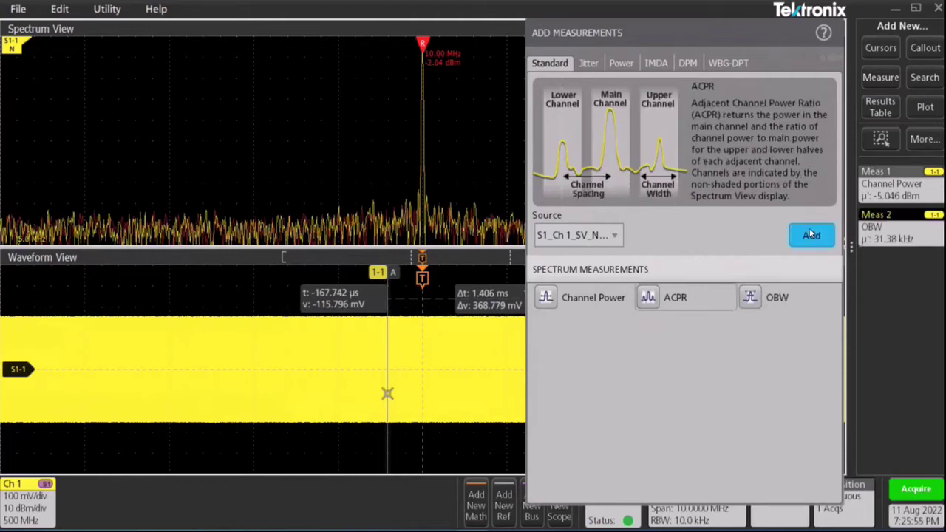
click(910, 340)
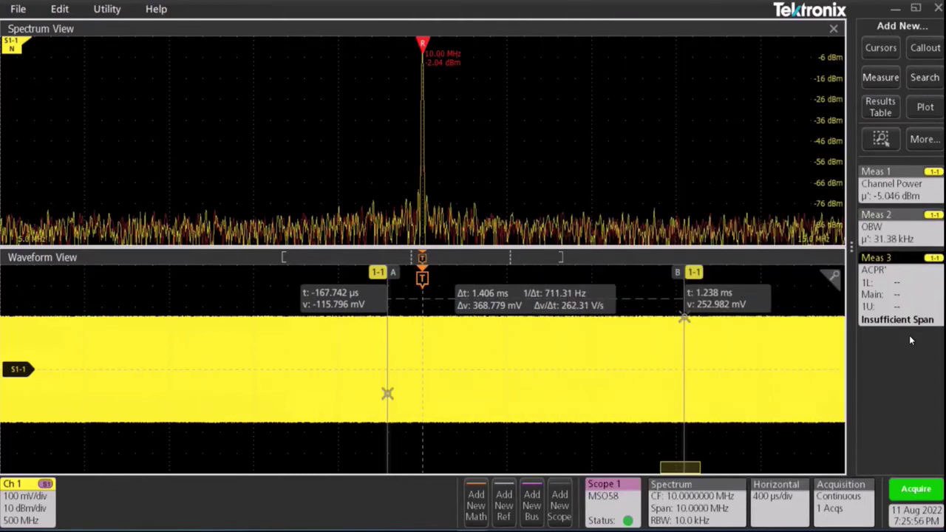
drag(680, 467, 617, 466)
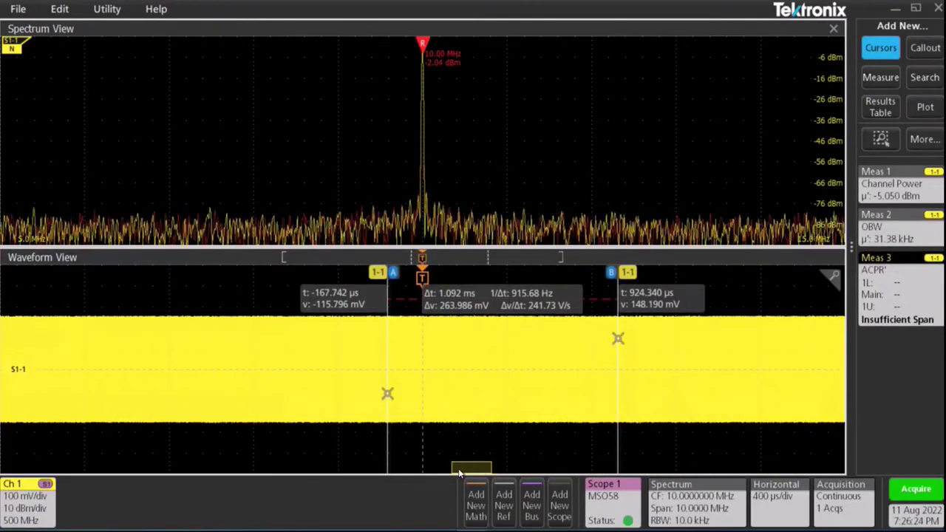
Step: Set the Channel Power measurement's channel width to 2 MHz
click(893, 192)
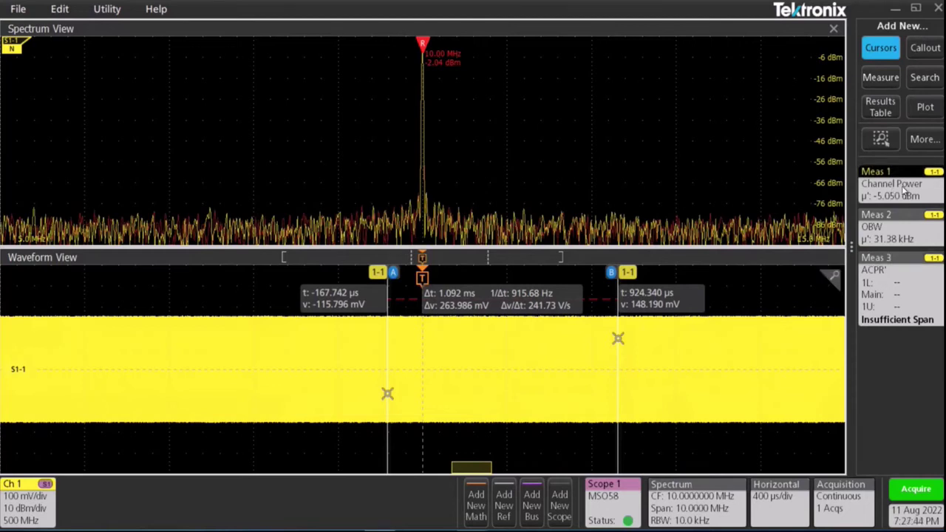
double_click(903, 191)
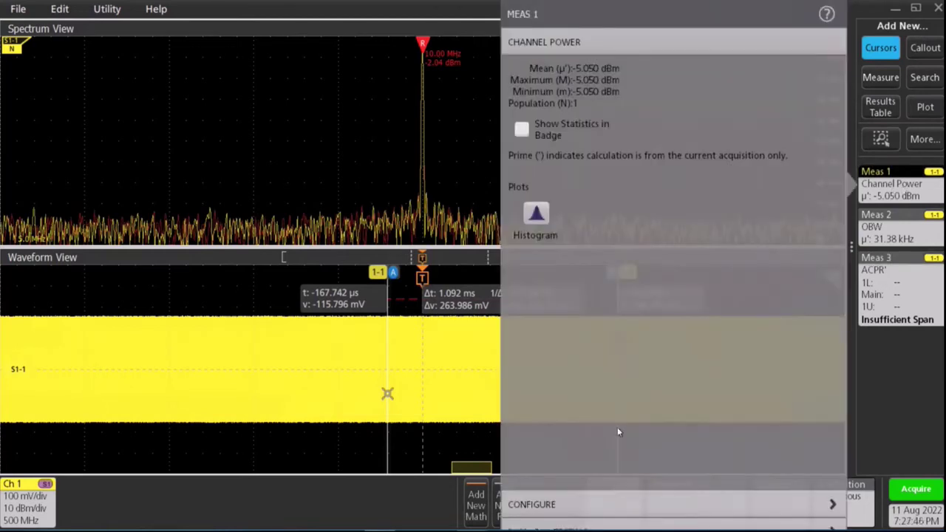
click(582, 504)
click(551, 177)
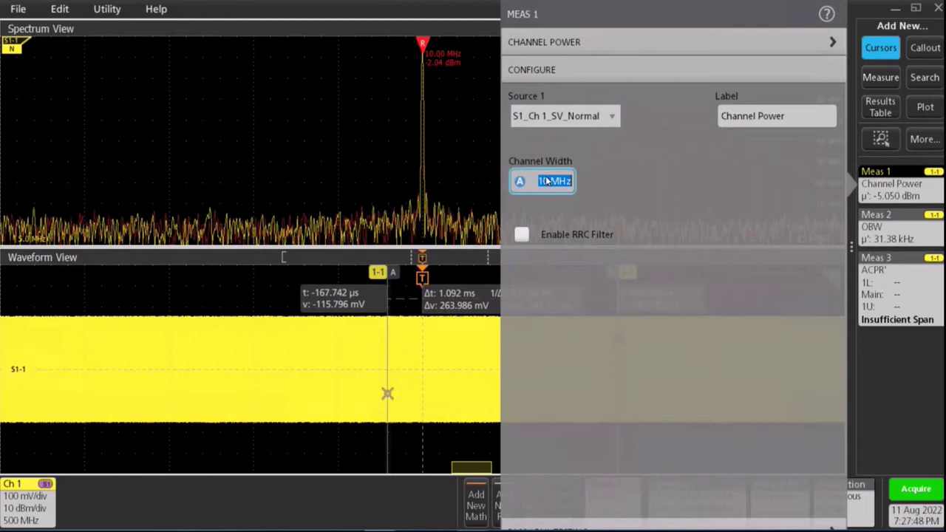
text(2M)
key(Return)
click(133, 146)
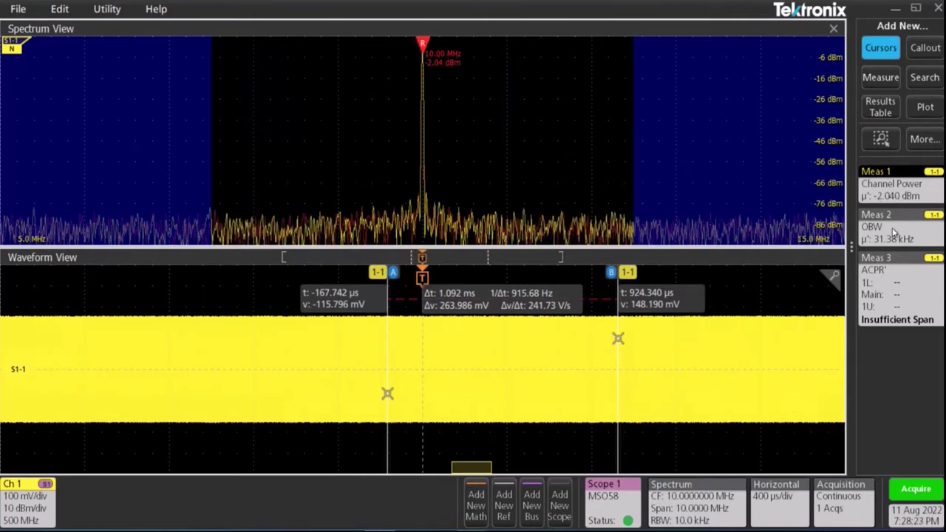
Step: Set the OBW measurement's analysis bandwidth to 2 MHz
double_click(894, 233)
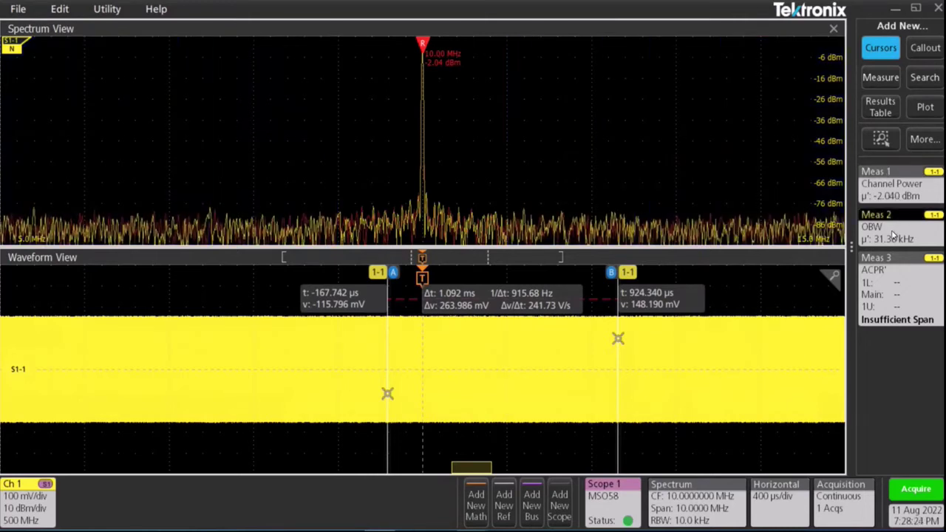
click(562, 502)
click(555, 181)
scroll(557, 185, down, 1)
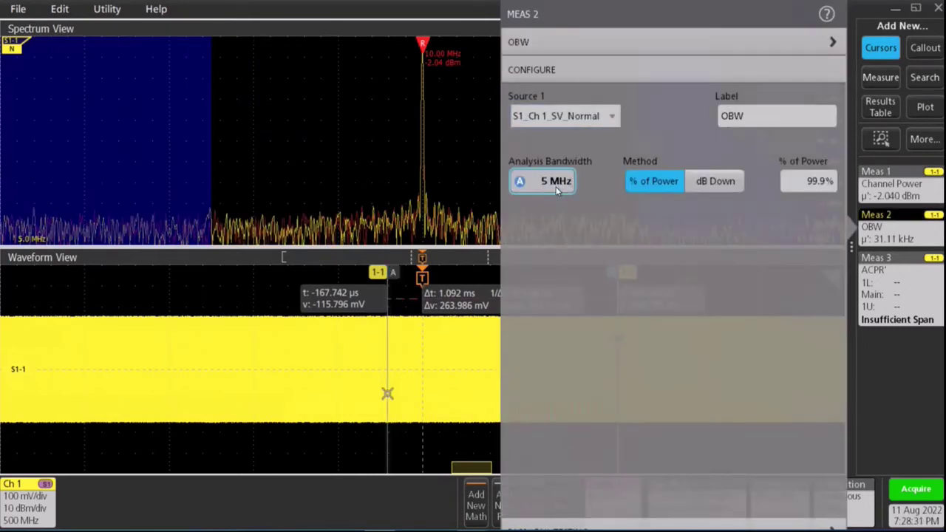
scroll(558, 185, down, 1)
click(412, 266)
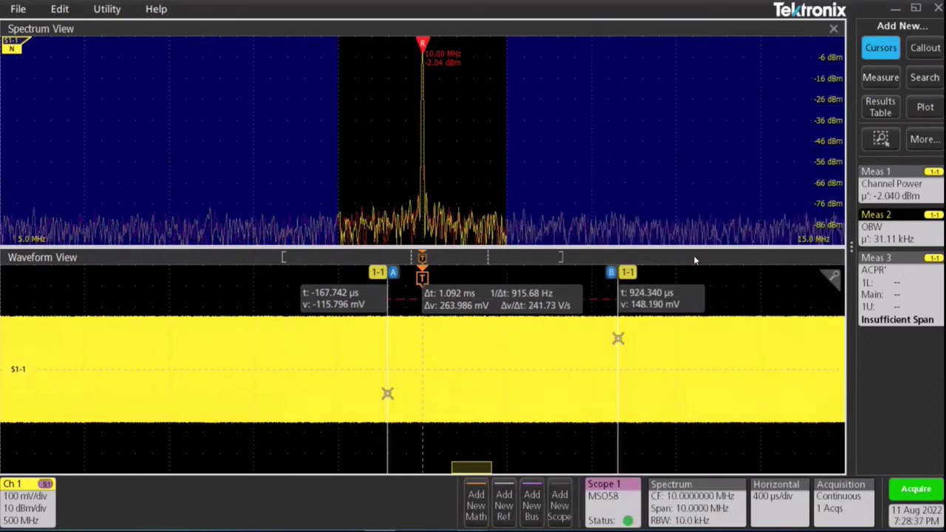
Step: Set the ACPR measurement to 3 adjacent channels
double_click(894, 277)
click(561, 517)
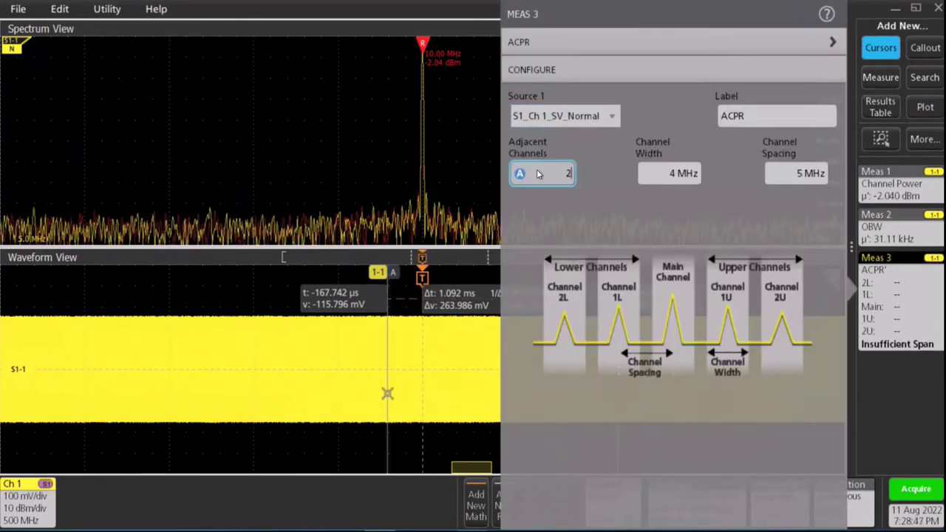
scroll(538, 174, up, 1)
click(645, 275)
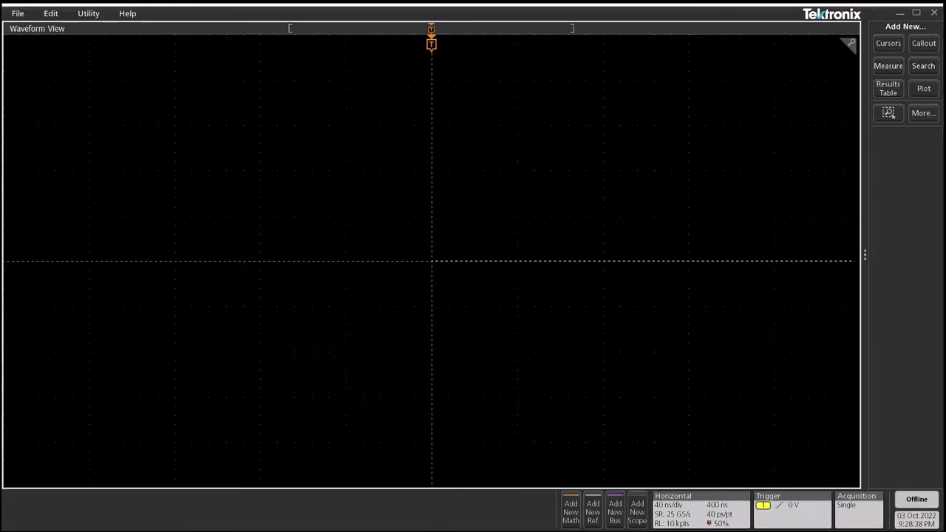
Step: Recall SpectrumView.tss from TekDrive's TekScope folder and dock the waveform view below the spectrum
click(18, 13)
click(34, 35)
click(240, 230)
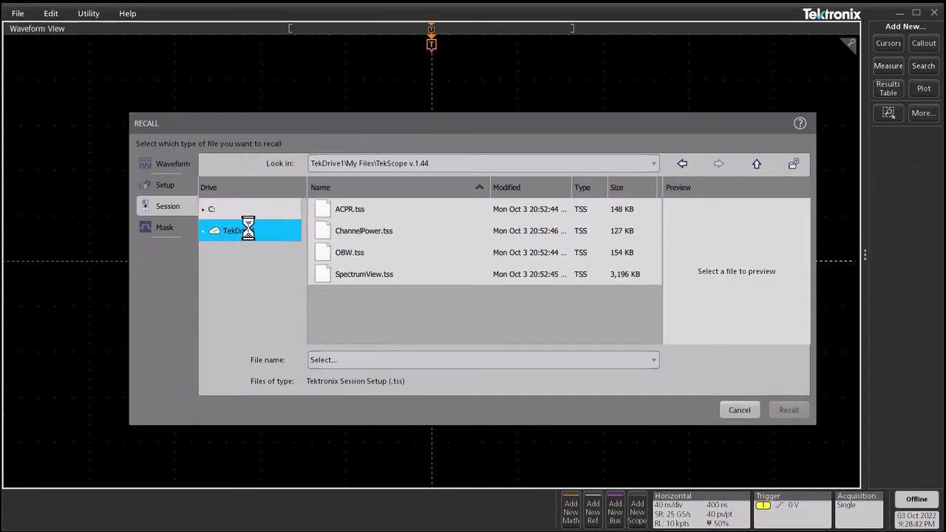
double_click(374, 216)
scroll(387, 325, down, 1)
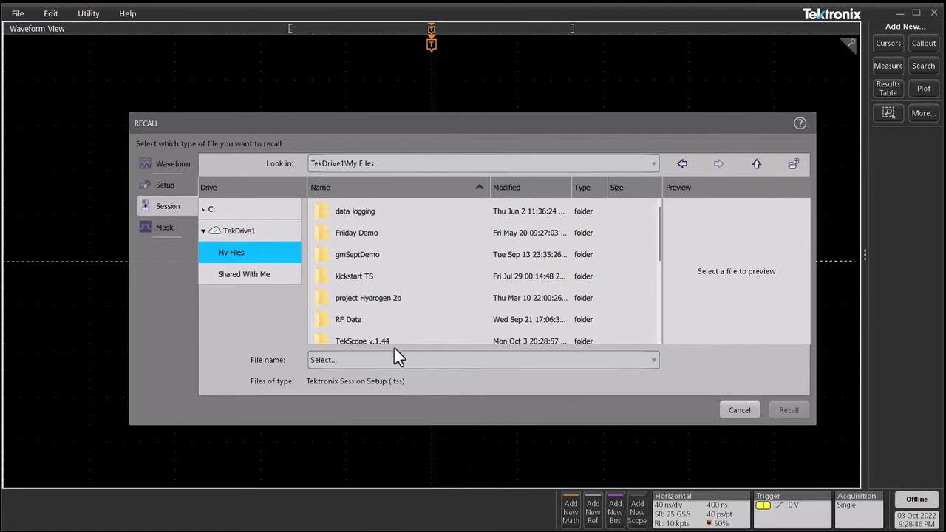
double_click(394, 331)
double_click(377, 273)
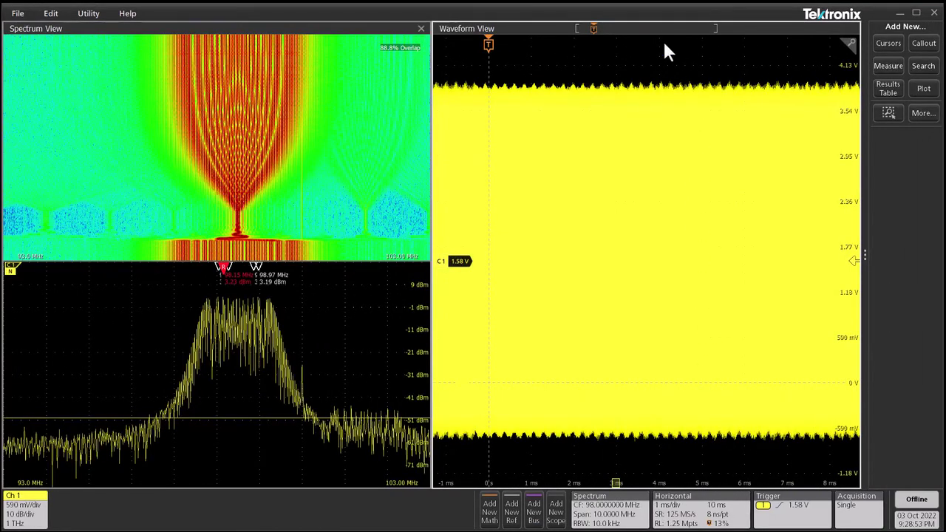
drag(662, 38, 467, 385)
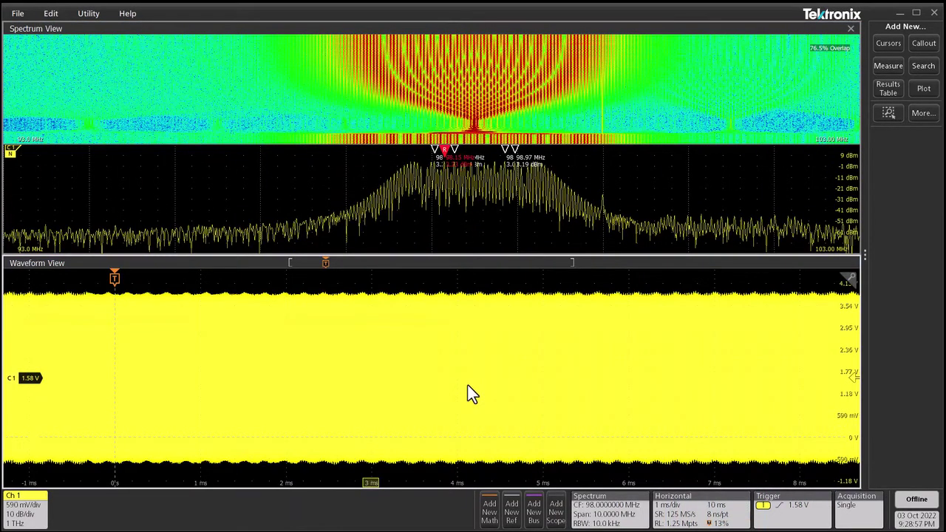
mouse_move(370, 482)
mouse_down()
mouse_move(495, 476)
mouse_move(589, 488)
mouse_move(385, 477)
mouse_up()
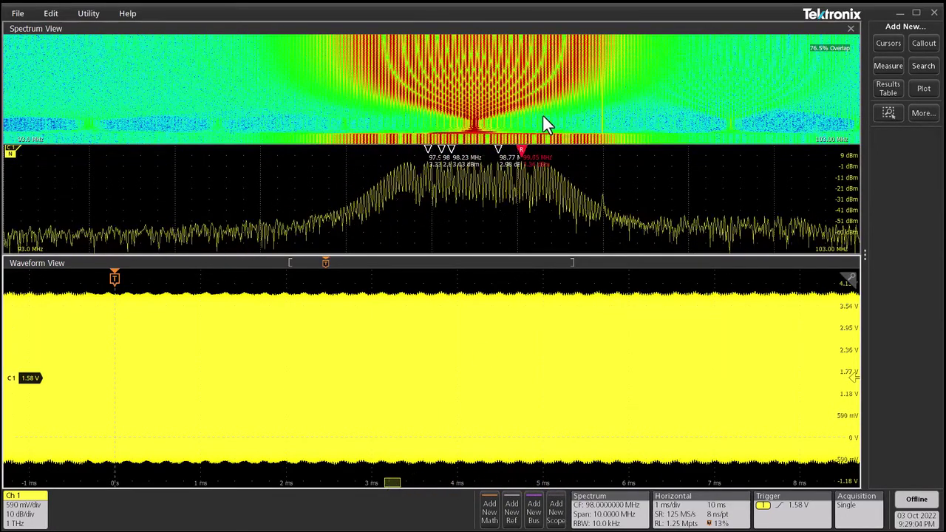
Step: Set the spectrogram maximum to 9 dBm and enable spectrum traces at cursors A and B
double_click(520, 181)
click(506, 399)
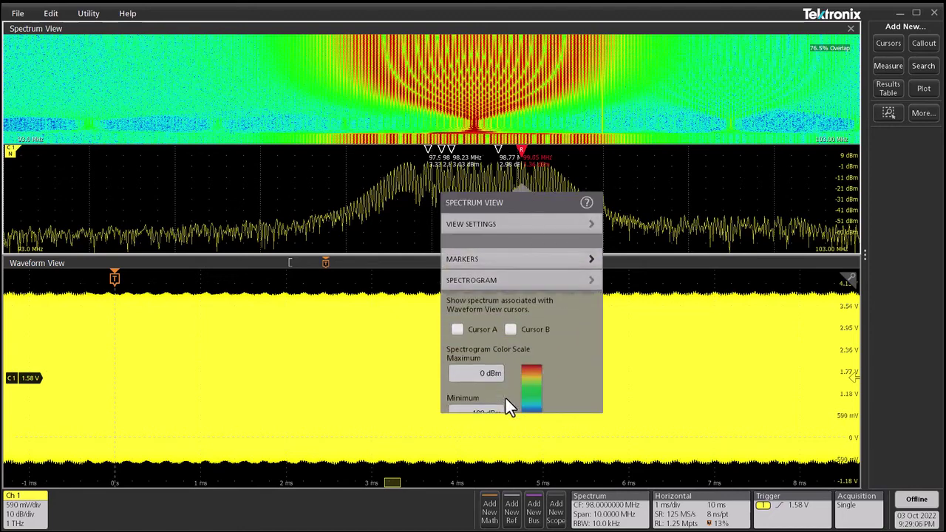
click(486, 360)
text(9)
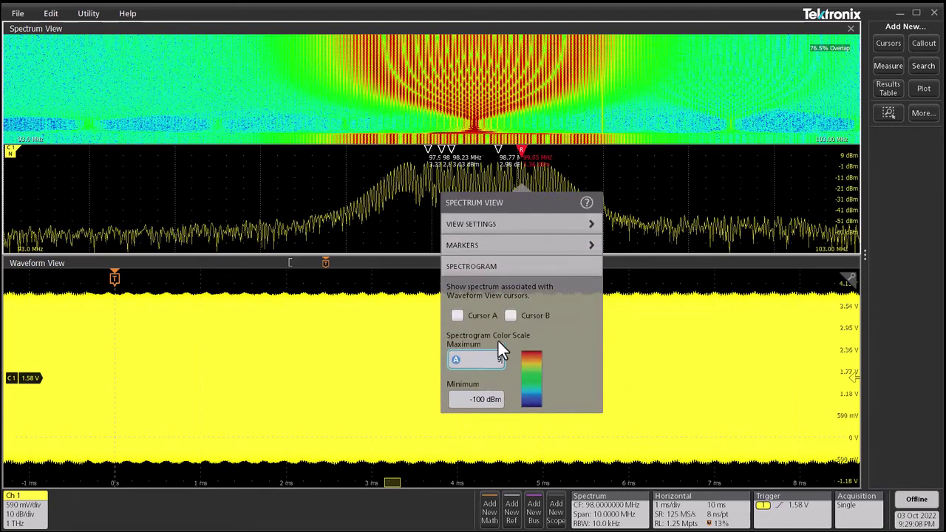
key(Tab)
click(481, 317)
click(513, 316)
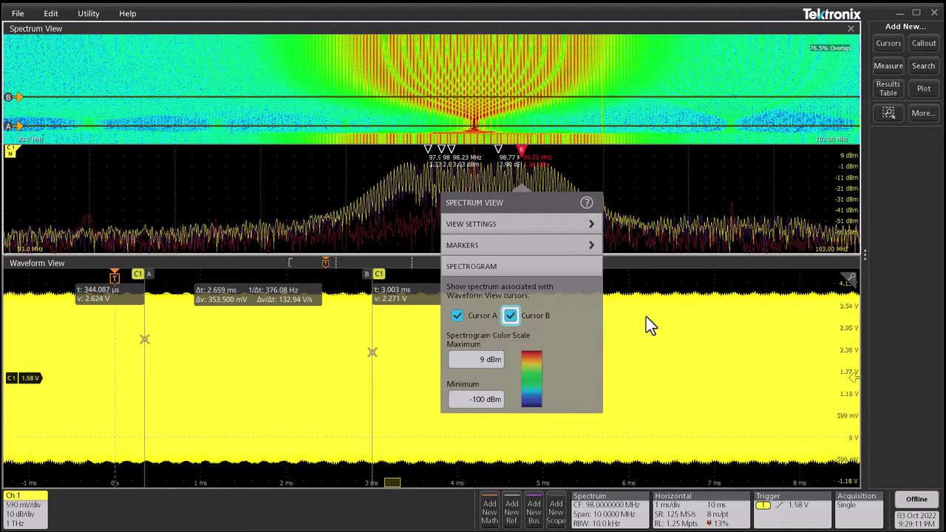
click(646, 316)
Step: Position cursor A at 631.774 µs and cursor B at 4.706 ms
drag(383, 280, 608, 312)
drag(147, 280, 397, 275)
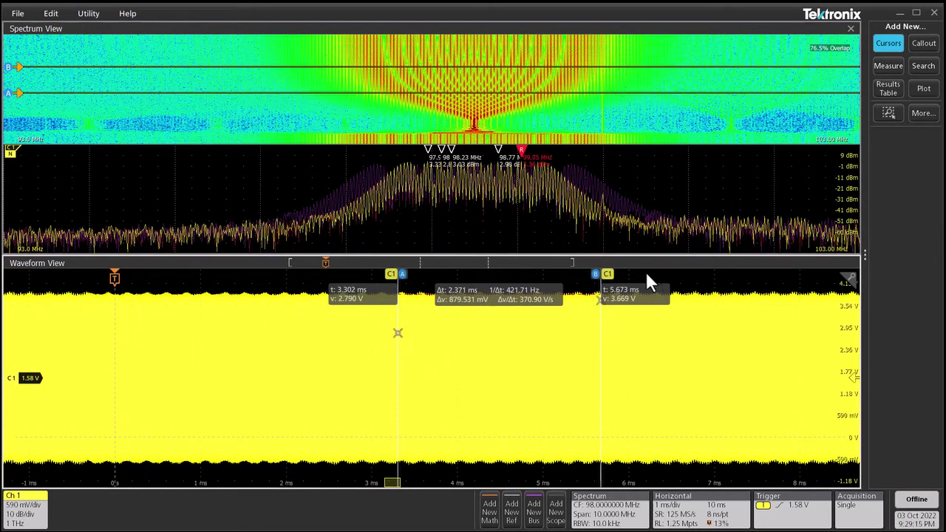
drag(600, 274, 525, 275)
drag(388, 274, 176, 281)
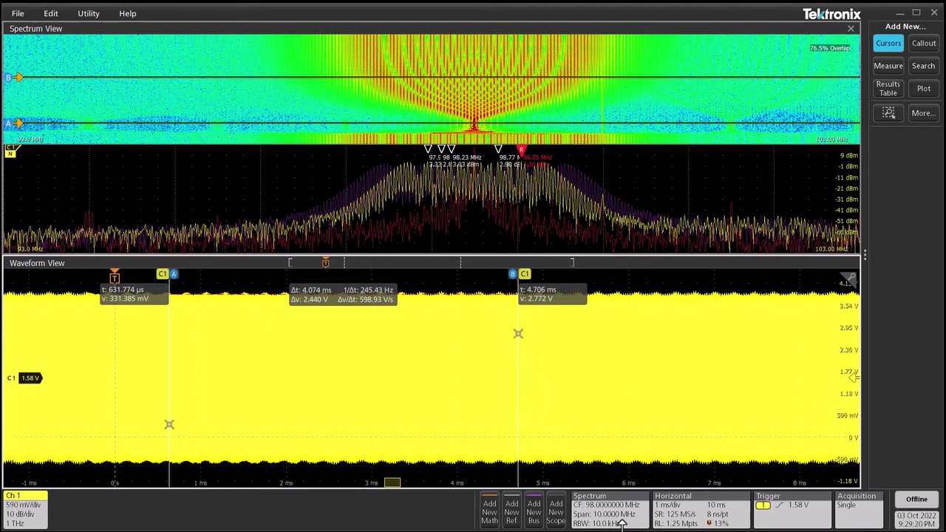
Step: Add the TBS2102 network scope from its saved IP address, connecting its Ch 1 and Ch 2
click(556, 510)
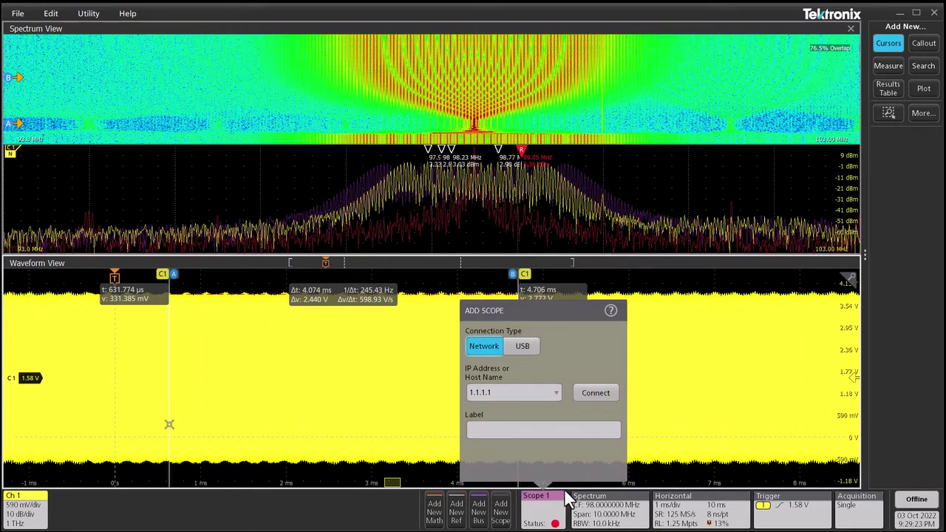
click(556, 393)
click(533, 434)
click(599, 390)
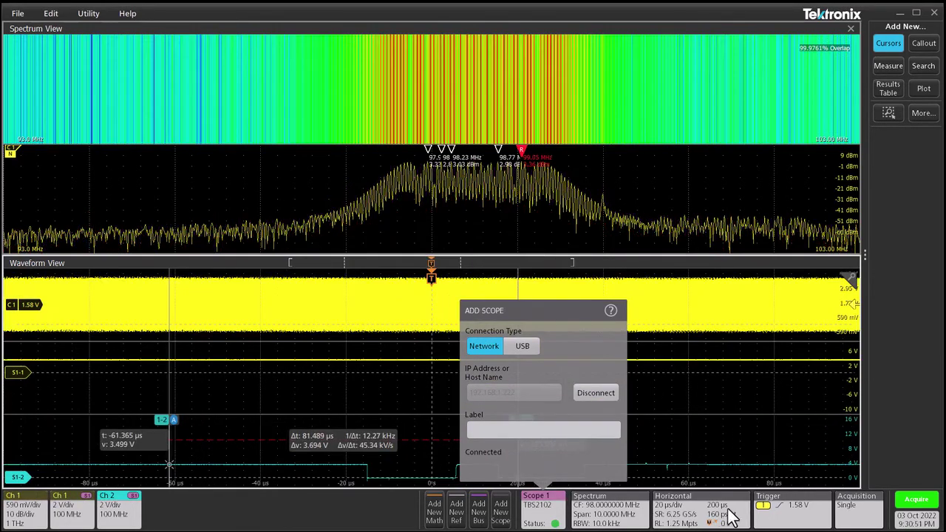
click(403, 522)
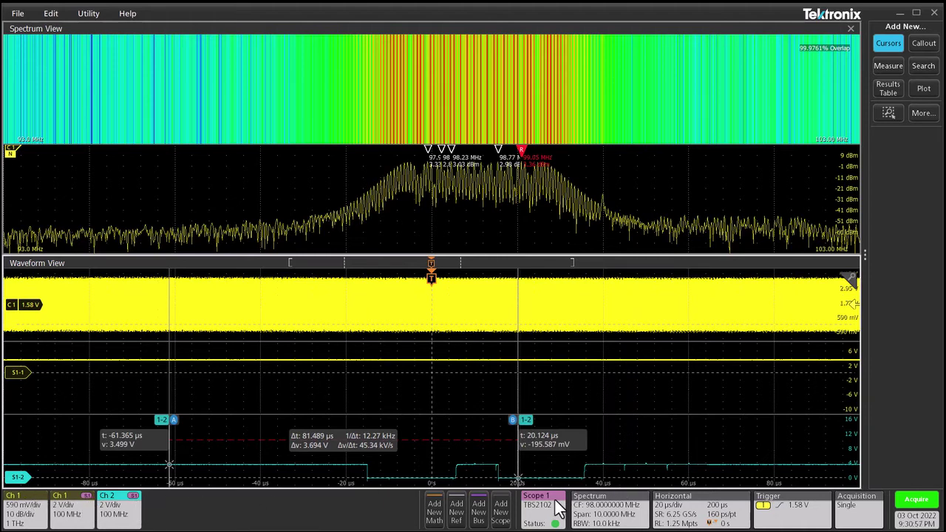
Step: Set scope channel 1's vertical offset to 1.5 V and drag its trace higher in its slice
right_click(77, 514)
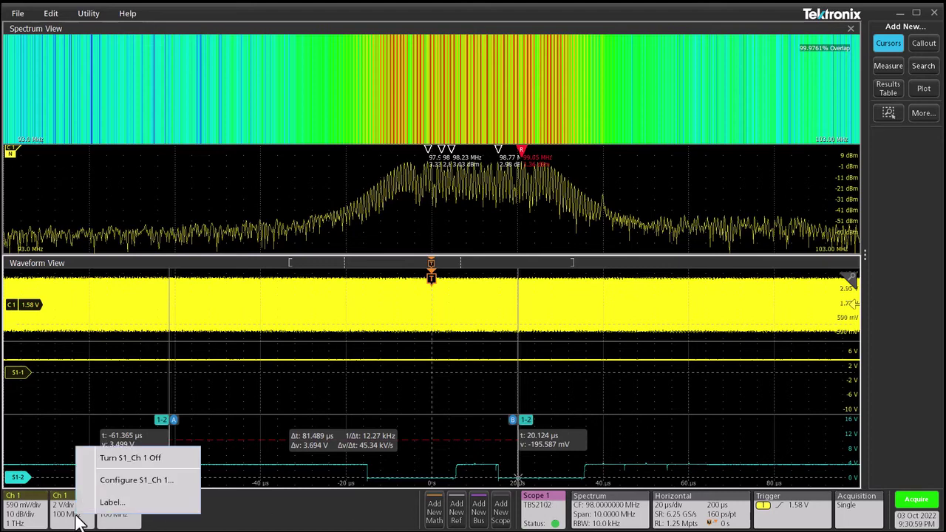
click(119, 481)
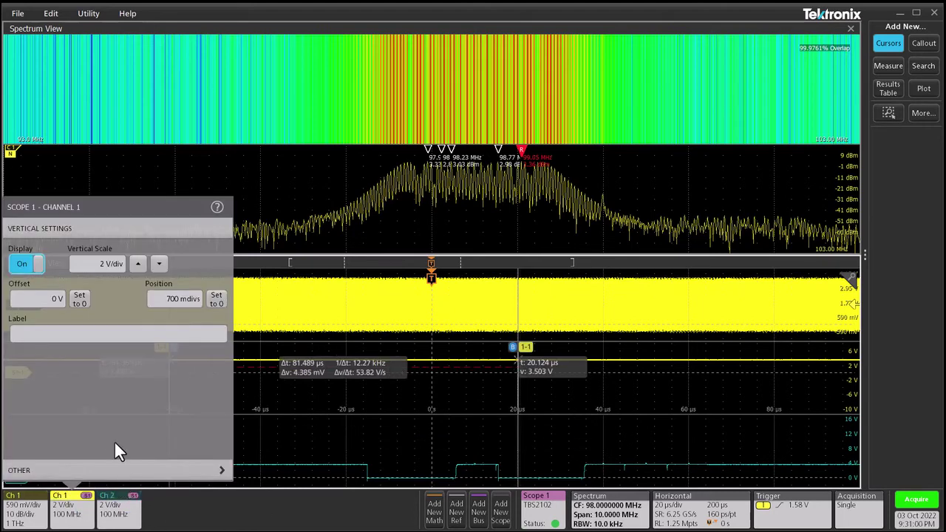
click(40, 297)
text(1.5)
key(Return)
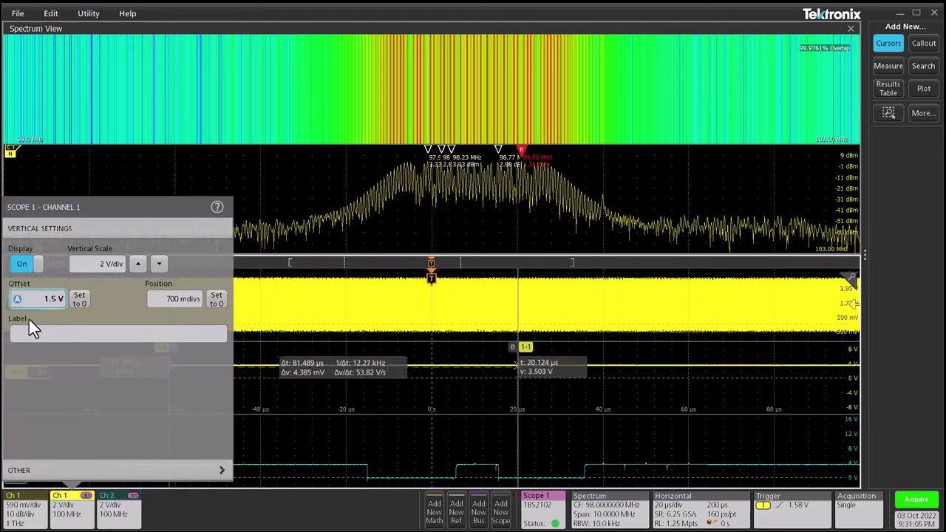
click(217, 499)
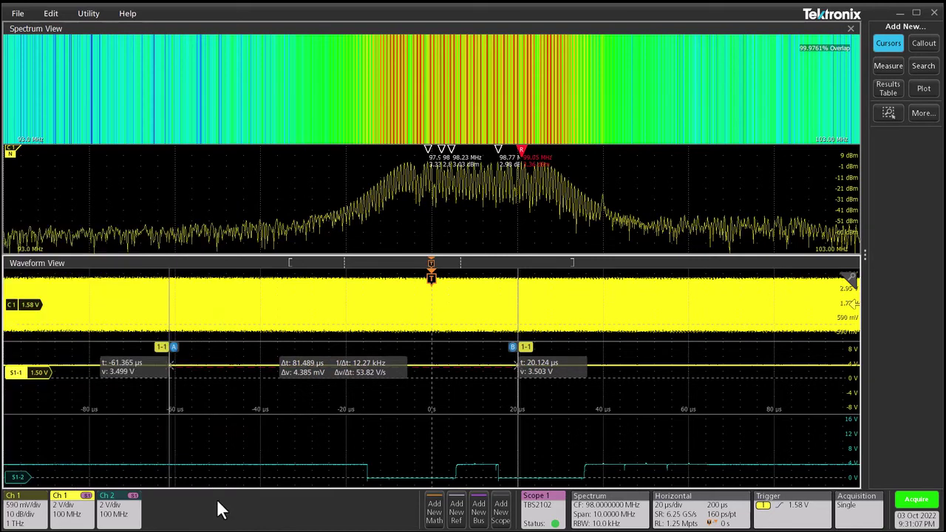
drag(32, 371, 34, 391)
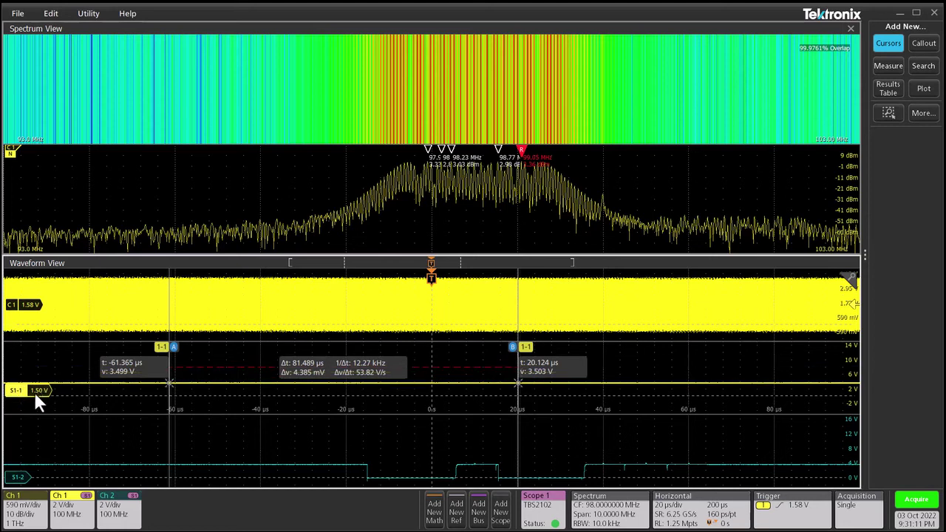
Step: Drag cursor A to about -51 µs and attach the cursors to the channel 2 trace
drag(174, 356, 219, 362)
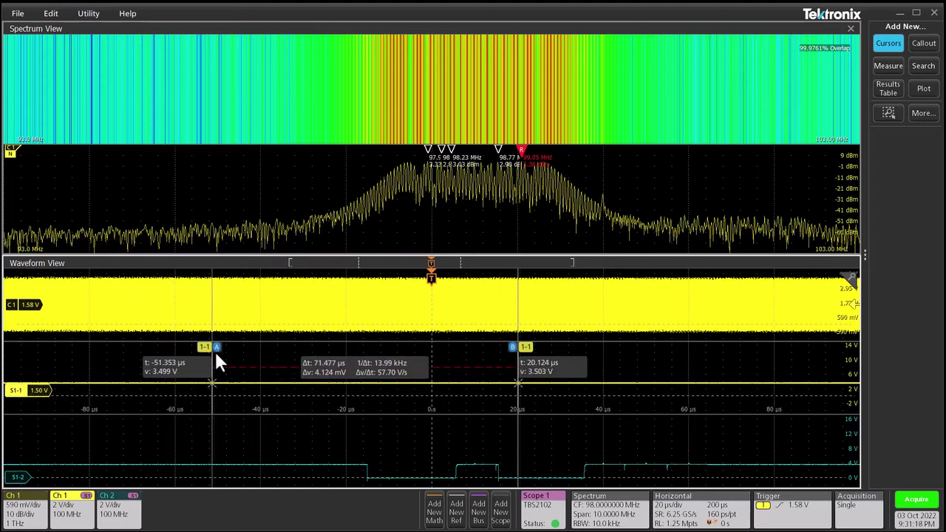
click(302, 428)
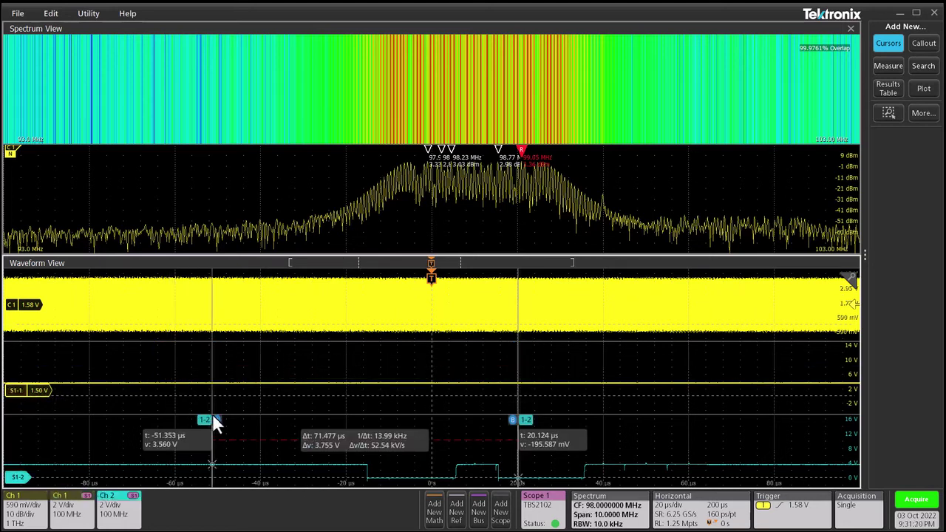
click(235, 390)
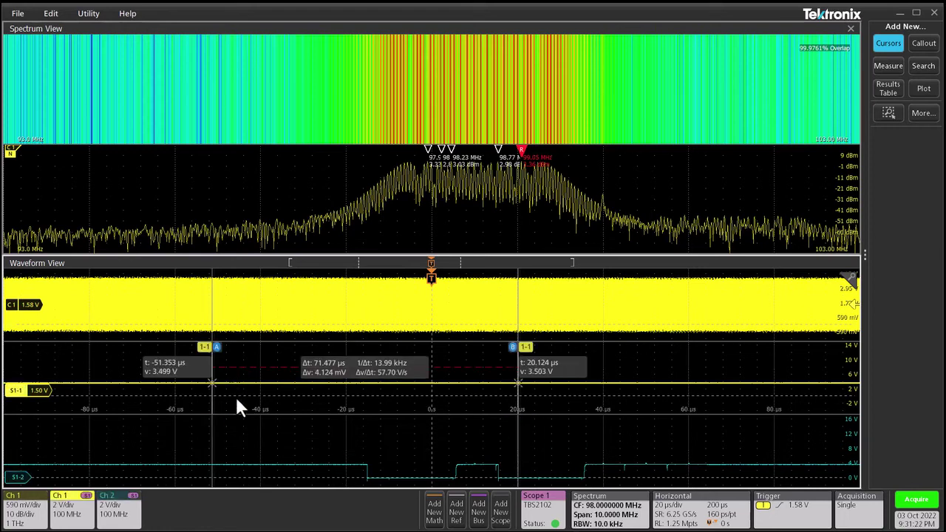
click(246, 444)
Step: Set the cursor type to V Bars in the cursor configuration
right_click(214, 418)
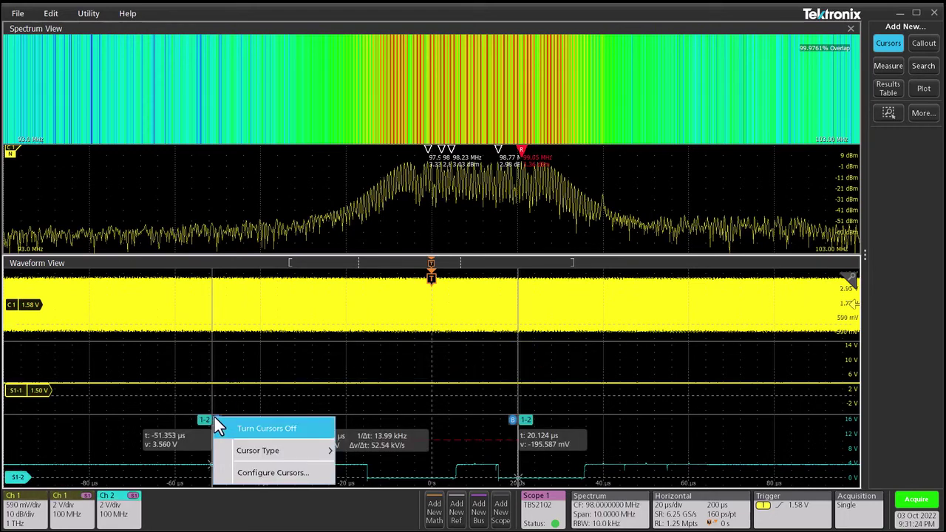
click(269, 472)
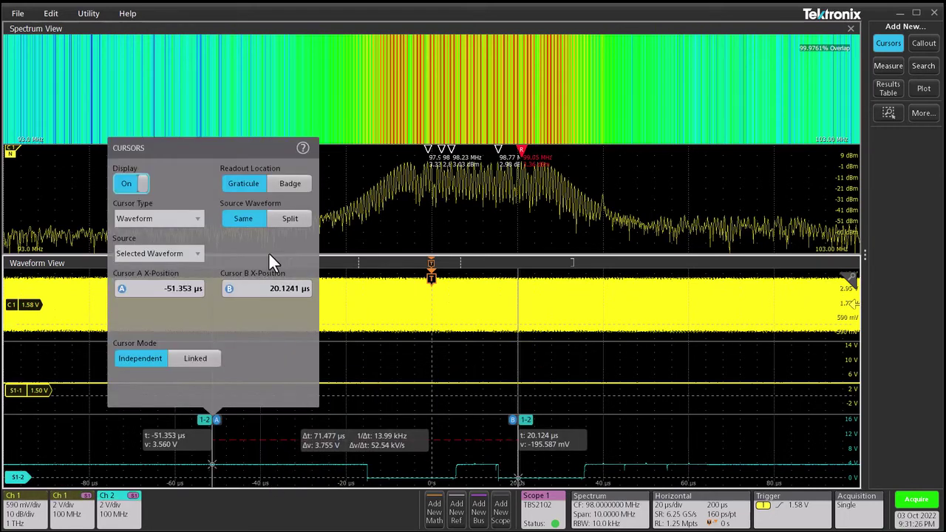
click(196, 220)
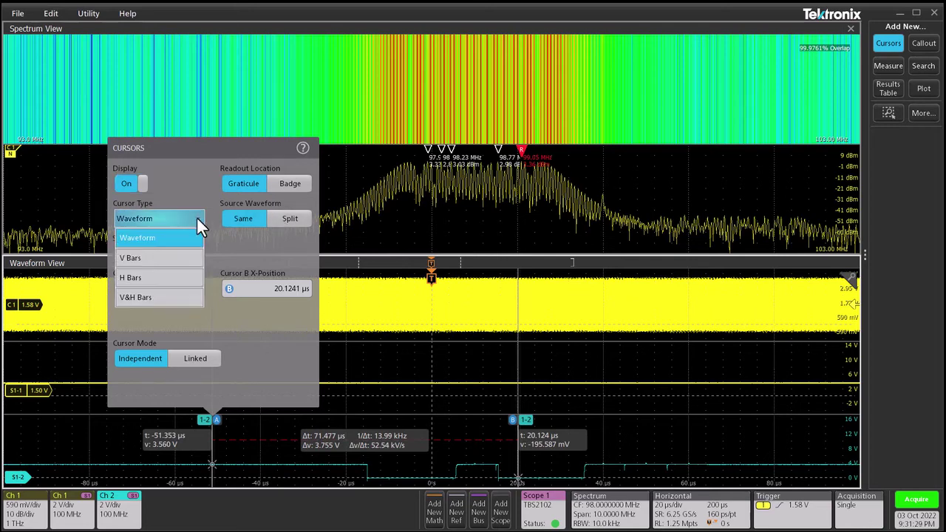
click(162, 258)
click(526, 367)
Step: Start Utility > Export Log Files and pick drive C: as the save location
click(85, 16)
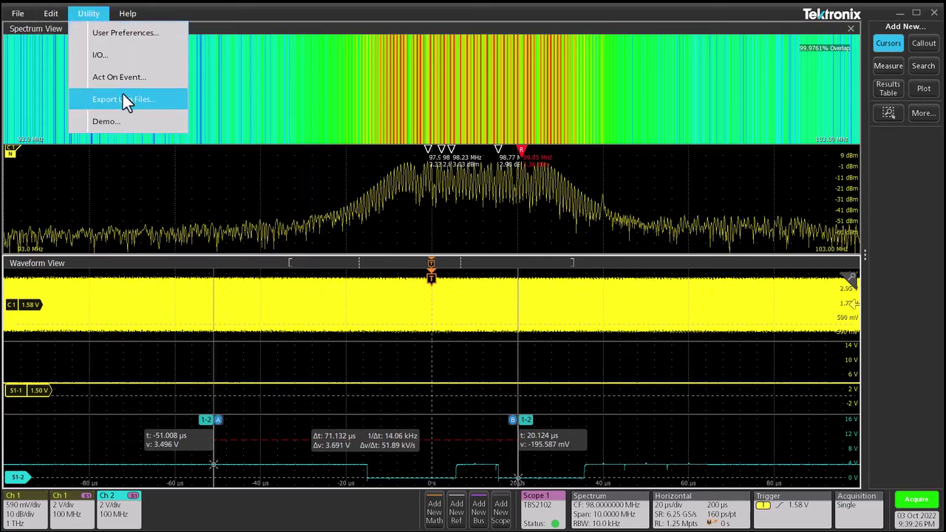
click(122, 96)
scroll(327, 222, up, 2)
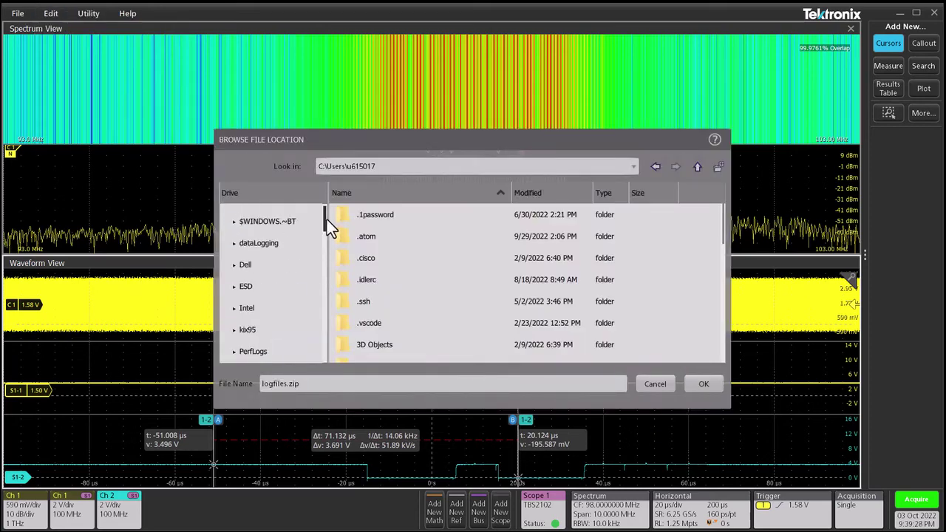
scroll(235, 221, up, 1)
click(224, 216)
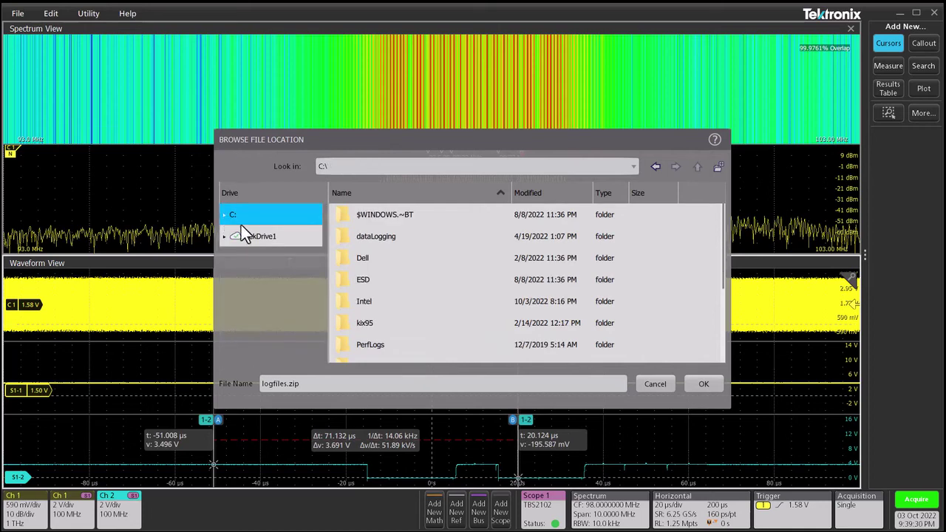
click(264, 235)
click(262, 215)
Step: Browse to OneDrive - Fortive > Desktop > TekScope Troubleshooting and save logfiles.zip there
double_click(347, 246)
double_click(404, 318)
scroll(419, 290, down, 2)
double_click(392, 336)
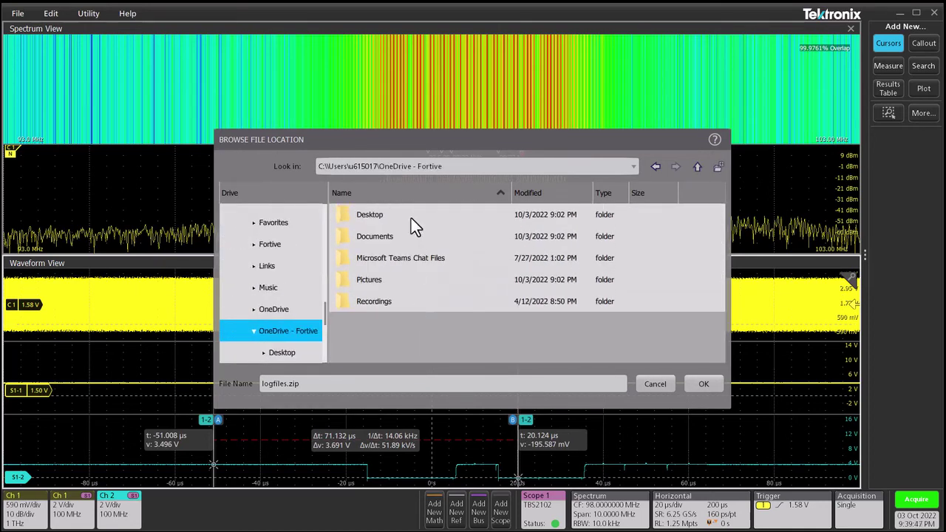
double_click(411, 218)
double_click(420, 267)
click(703, 384)
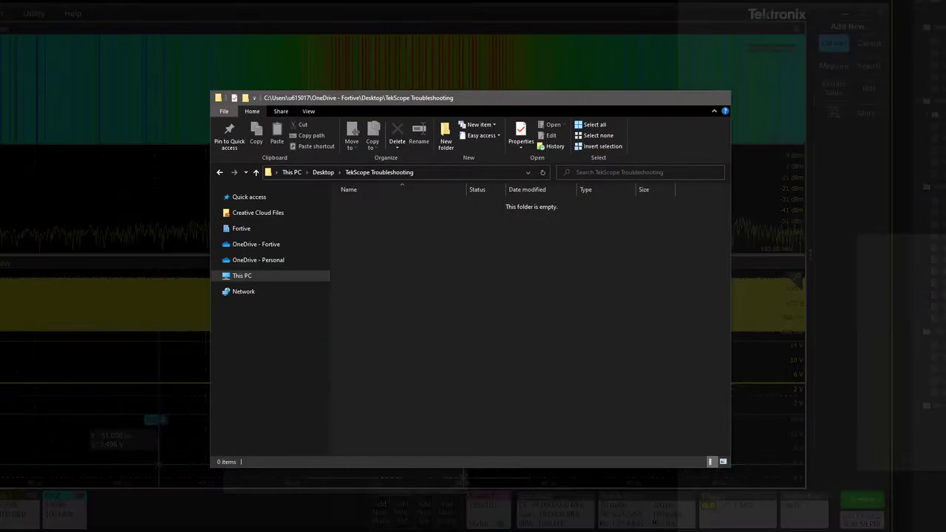
Step: Extract logfiles.zip with 7-Zip into a logfiles folder
right_click(405, 253)
right_click(368, 205)
mouse_move(340, 249)
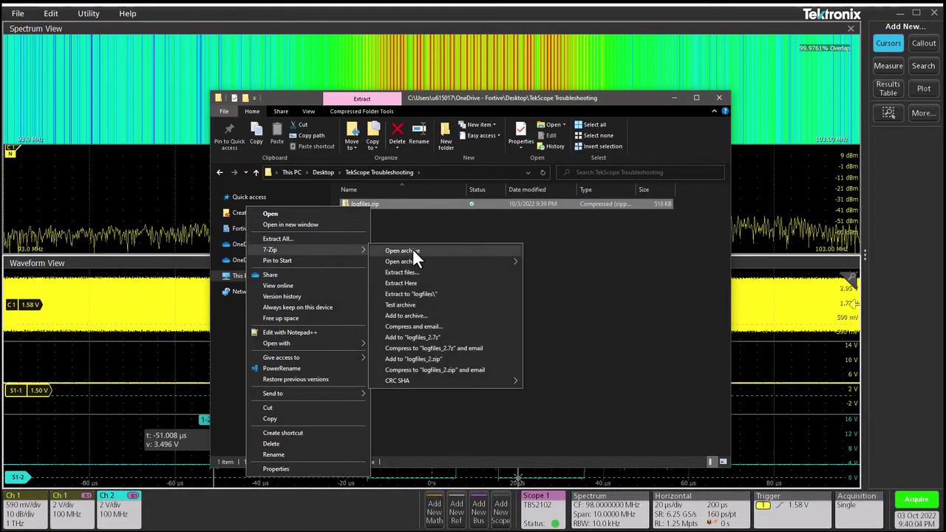
click(429, 294)
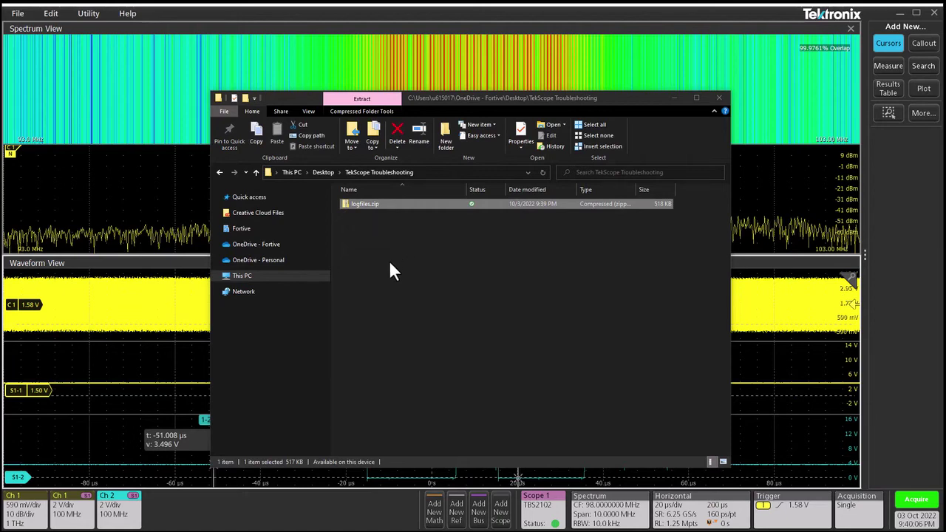
Step: Open consolelog.txt from the logfiles folder, read it, and close it
double_click(402, 238)
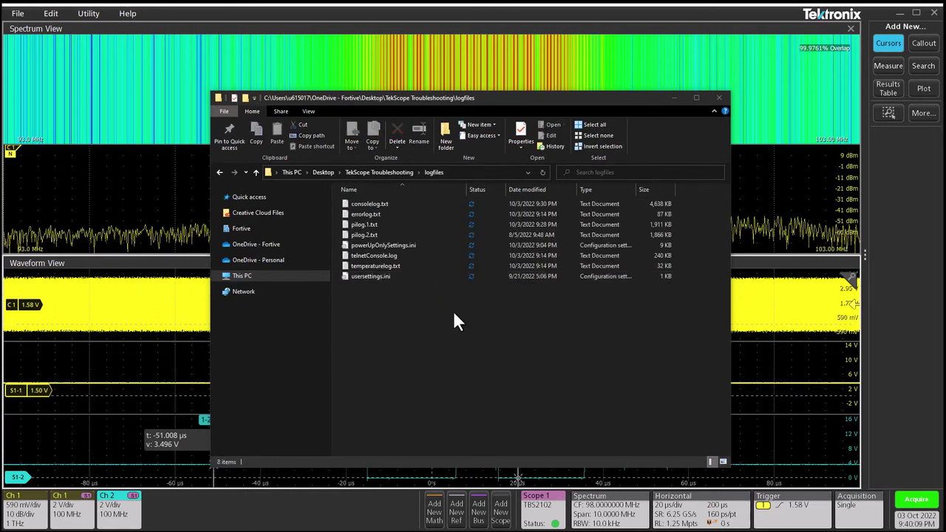
double_click(391, 205)
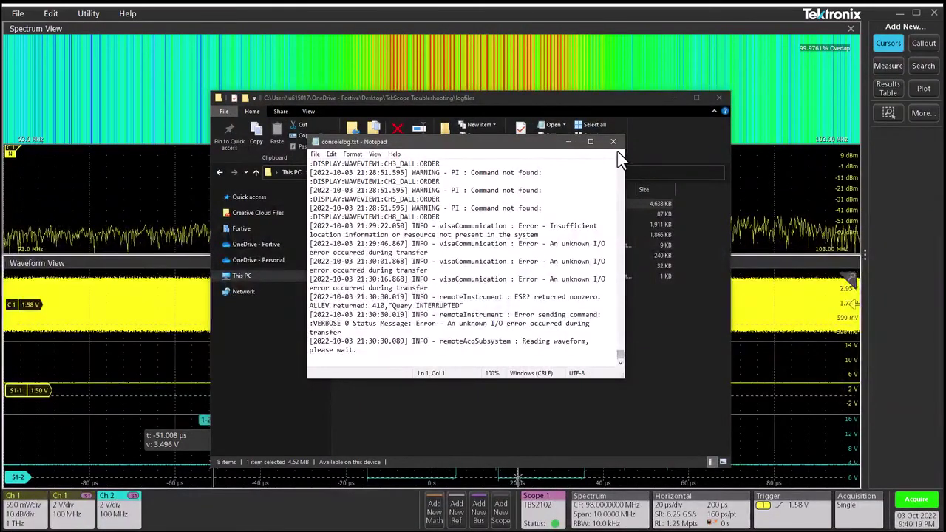
click(613, 142)
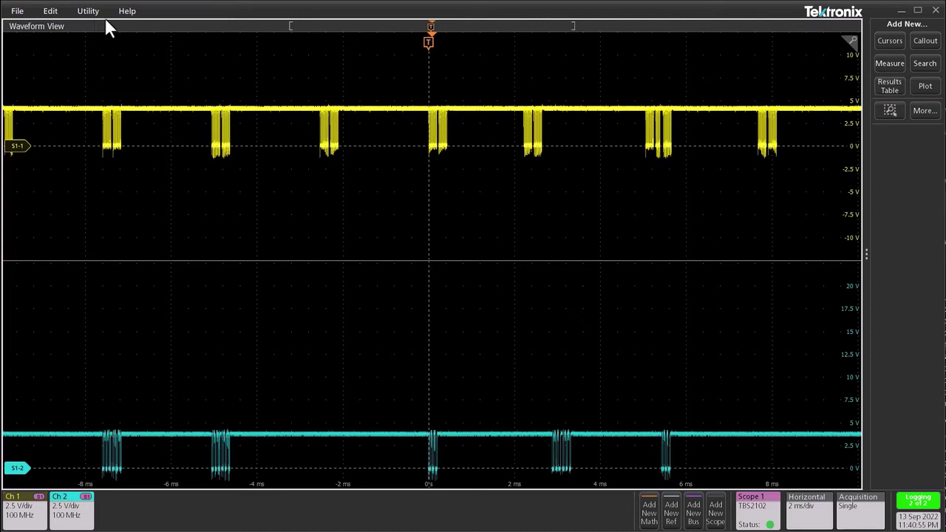
Step: Check the Software Version in Help > About and follow the update to version 1.40.3 link
click(123, 12)
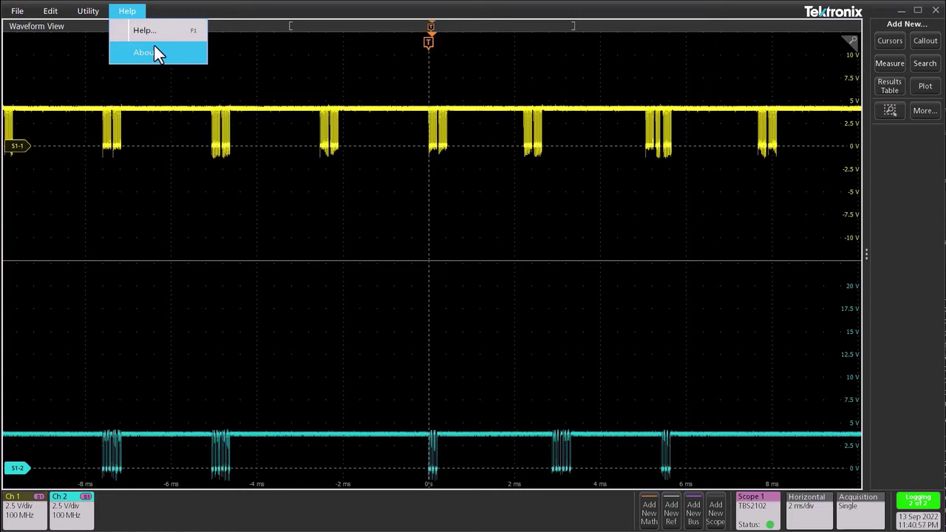
click(155, 46)
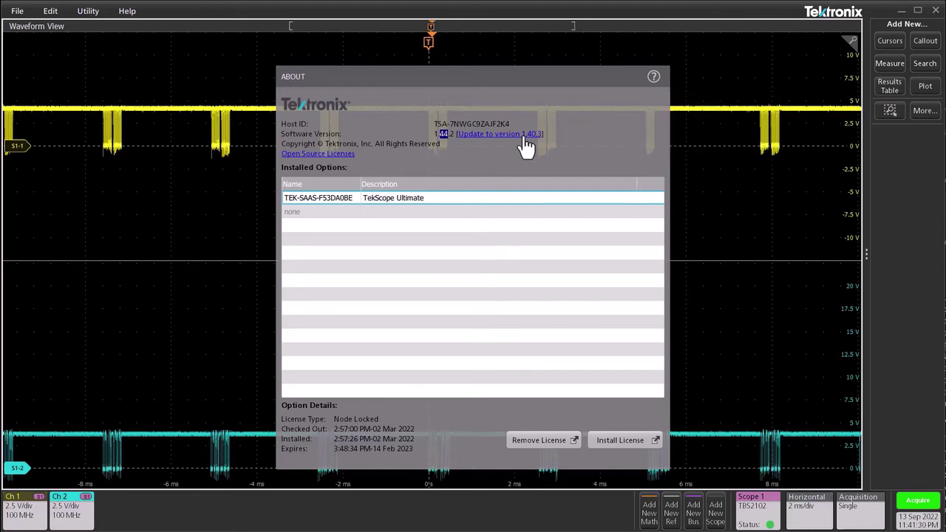
click(523, 136)
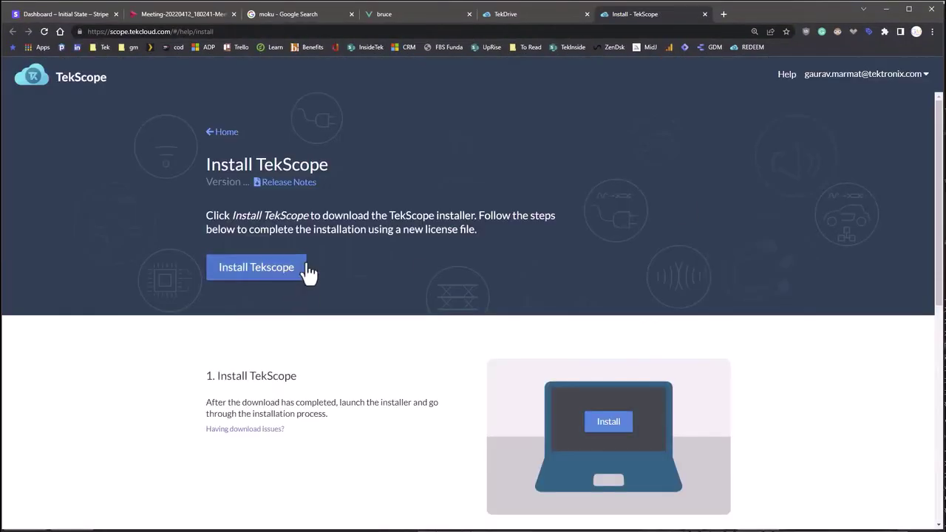
Step: Switch from the browser back to the TekScope window with the MSO68B session
click(885, 9)
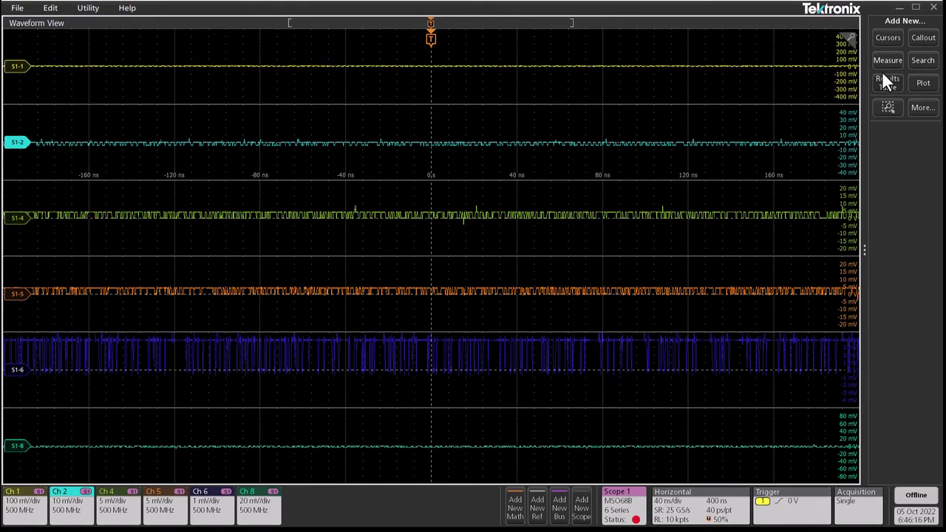
Step: Turn on cursors and set their Source to ALL in Configure Cursors
click(888, 41)
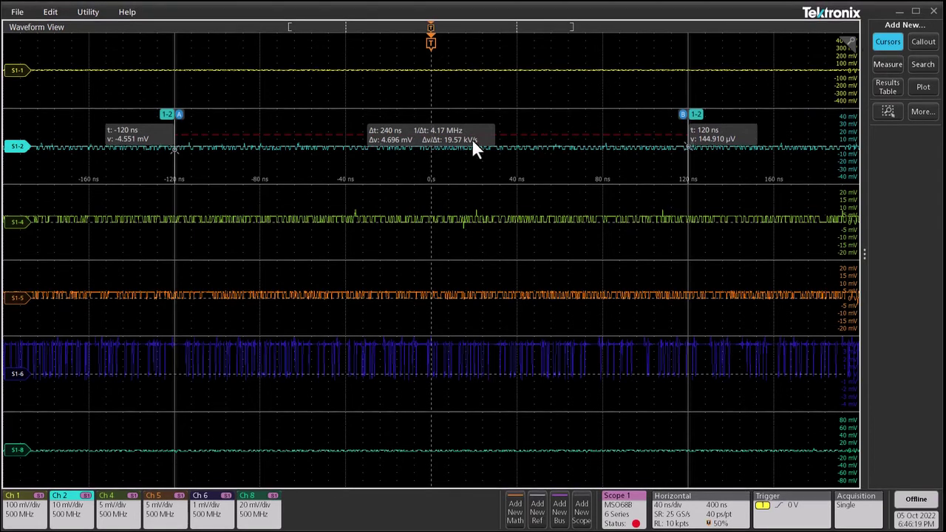
right_click(473, 140)
click(545, 196)
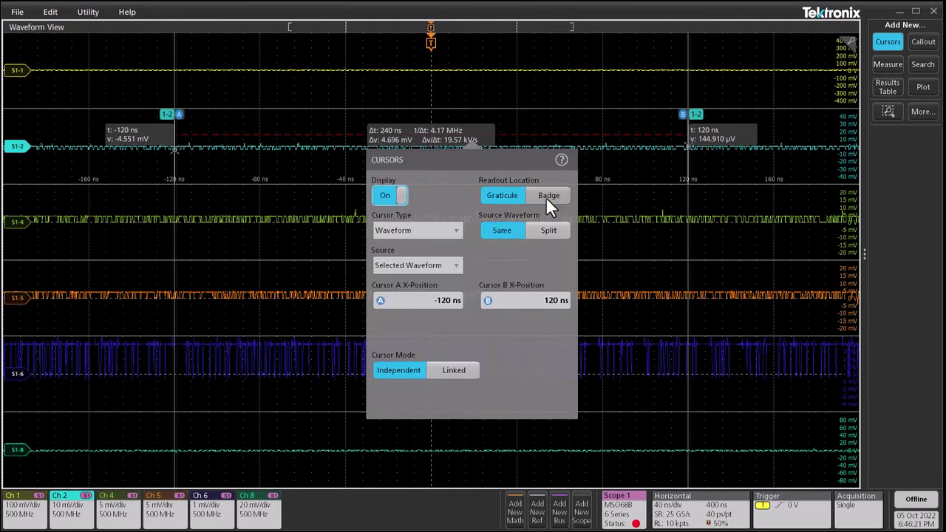
click(458, 266)
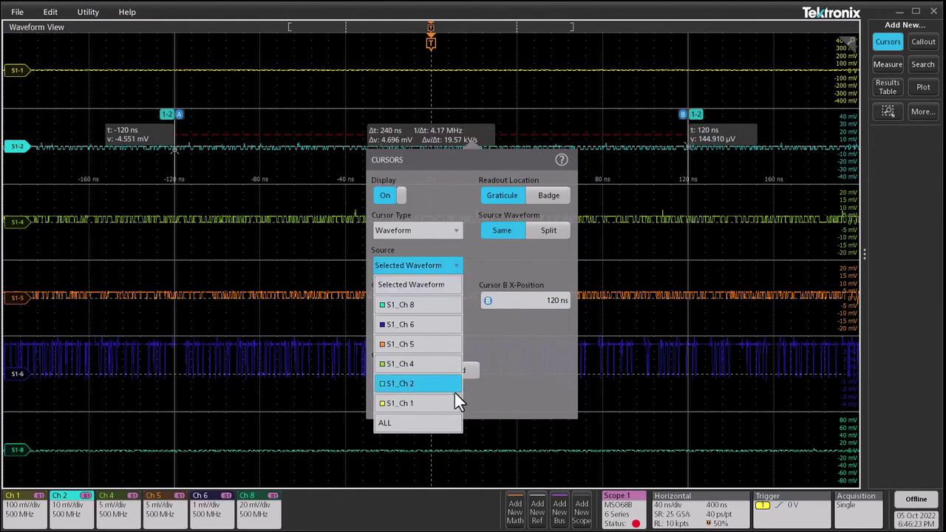
click(428, 427)
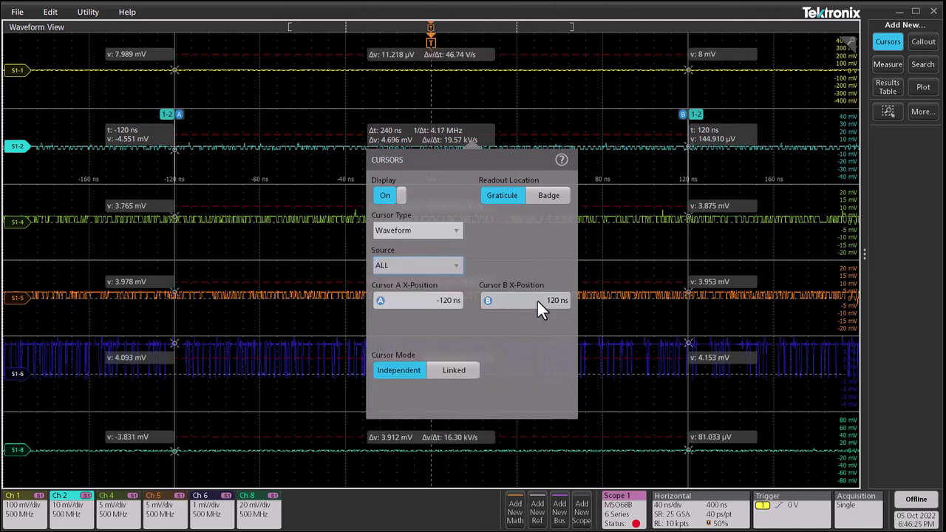
Step: Toggle the cursor Readout Location to a side panel and back onto the graticule
drag(511, 151, 626, 217)
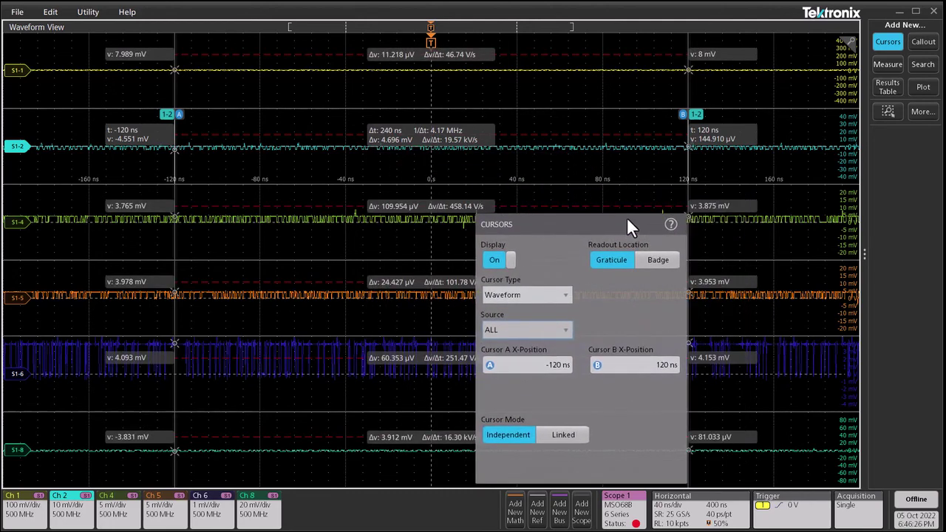
click(658, 259)
click(626, 261)
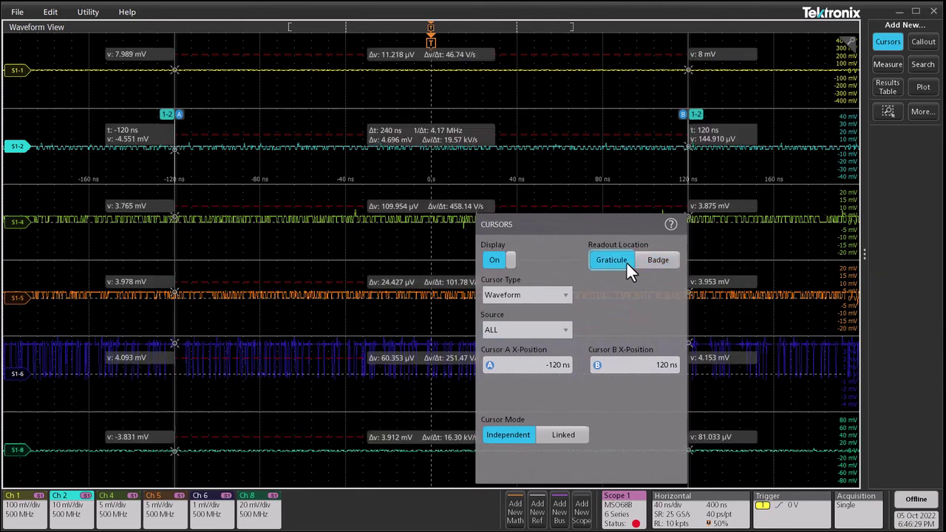
click(787, 238)
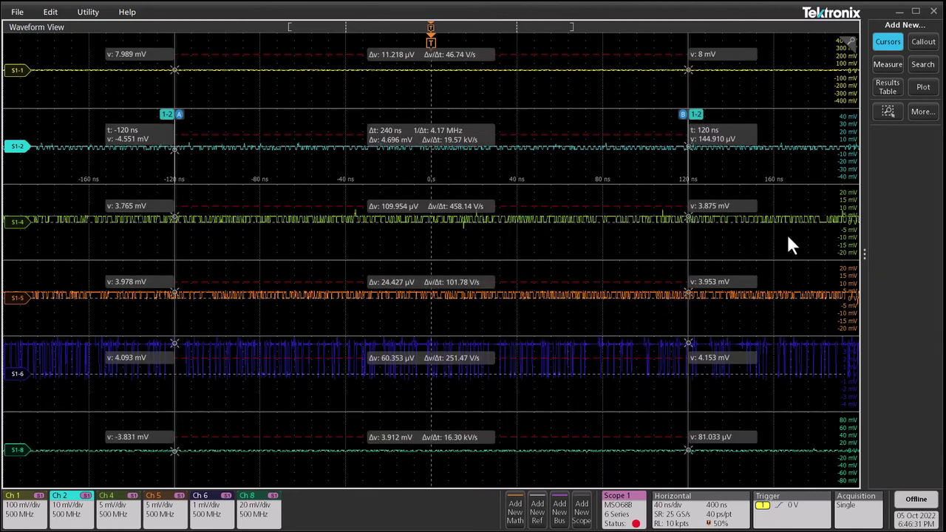